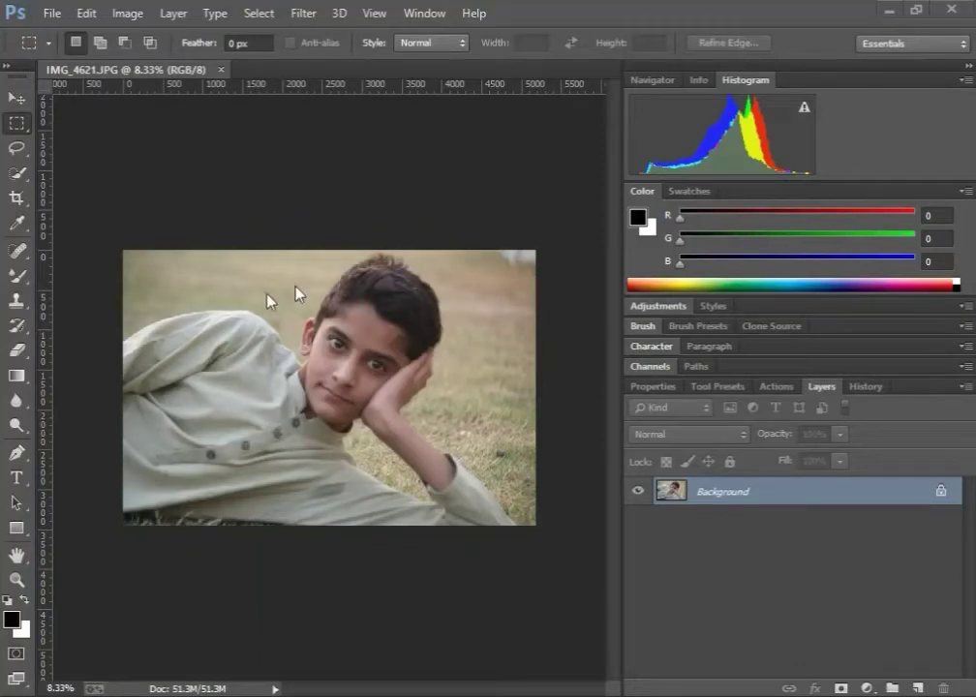
# Step: Switch to the Mixer Brush Tool set at Wet 23%, Load 26%, Mix 58%, Flow 93%
pyautogui.click(16, 276)
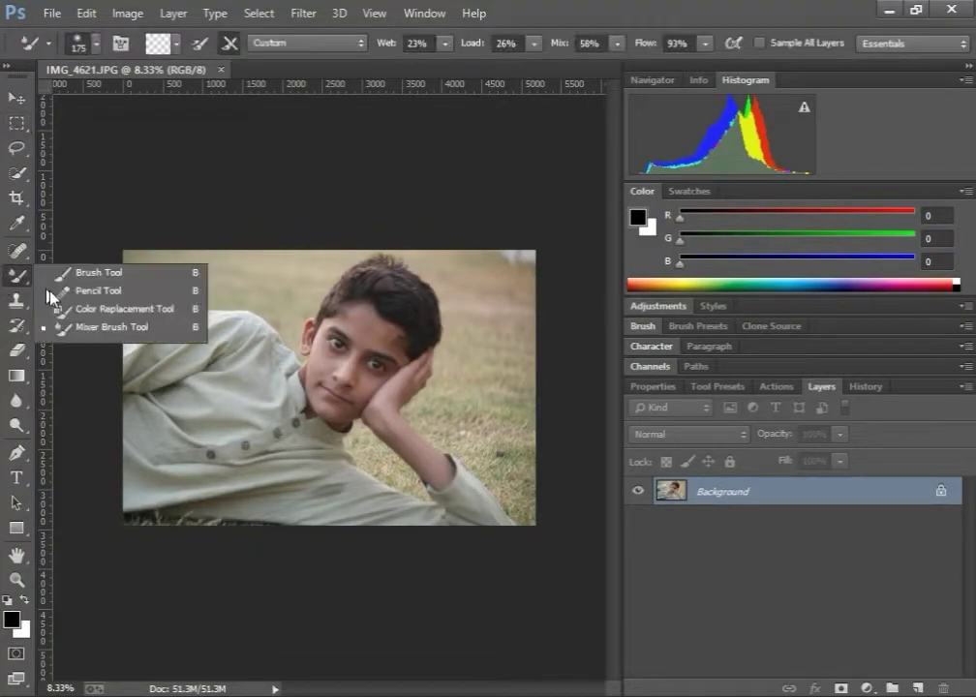
pyautogui.click(109, 327)
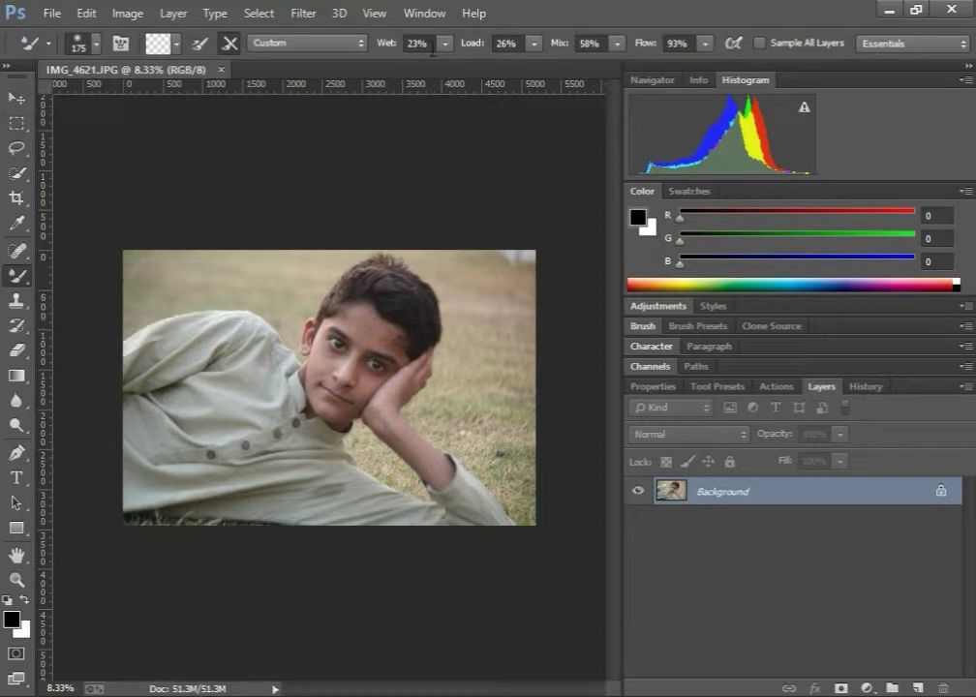
pyautogui.click(406, 43)
pyautogui.click(517, 41)
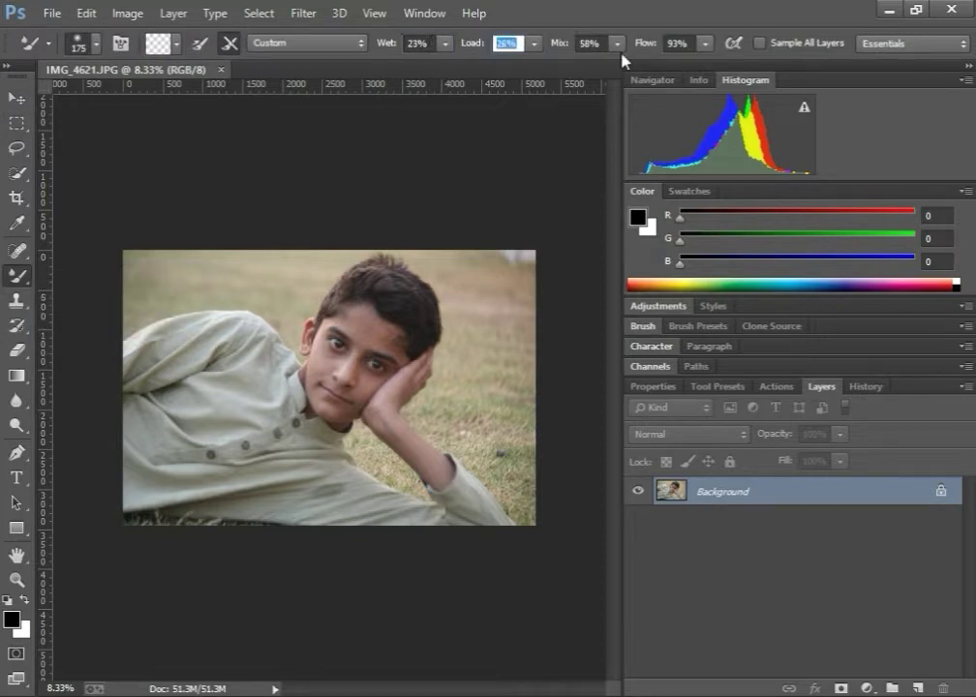
pyautogui.click(591, 43)
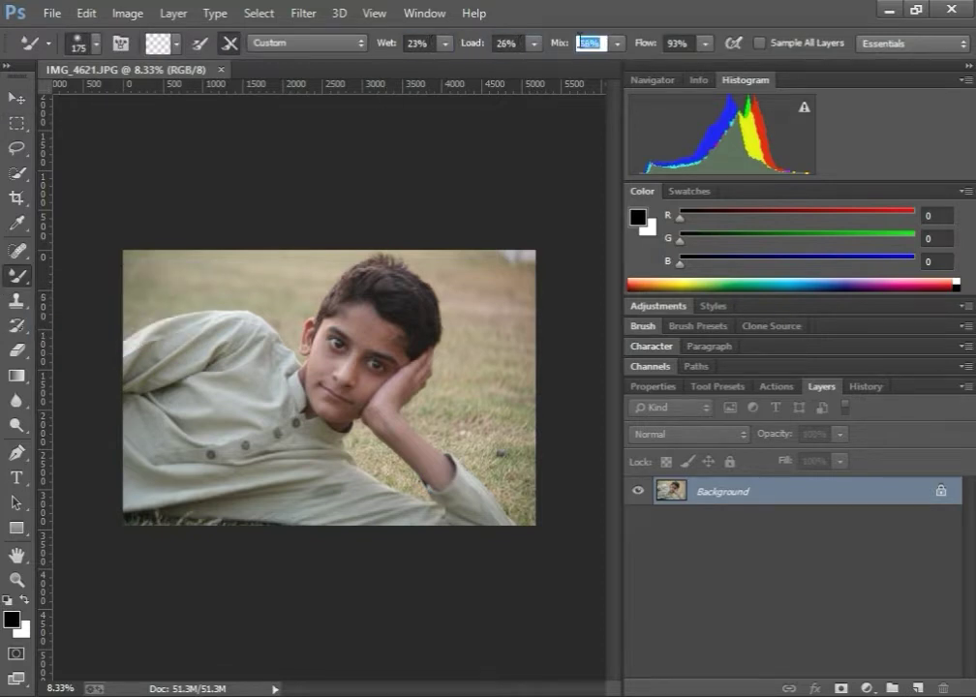
pyautogui.click(678, 42)
pyautogui.click(304, 12)
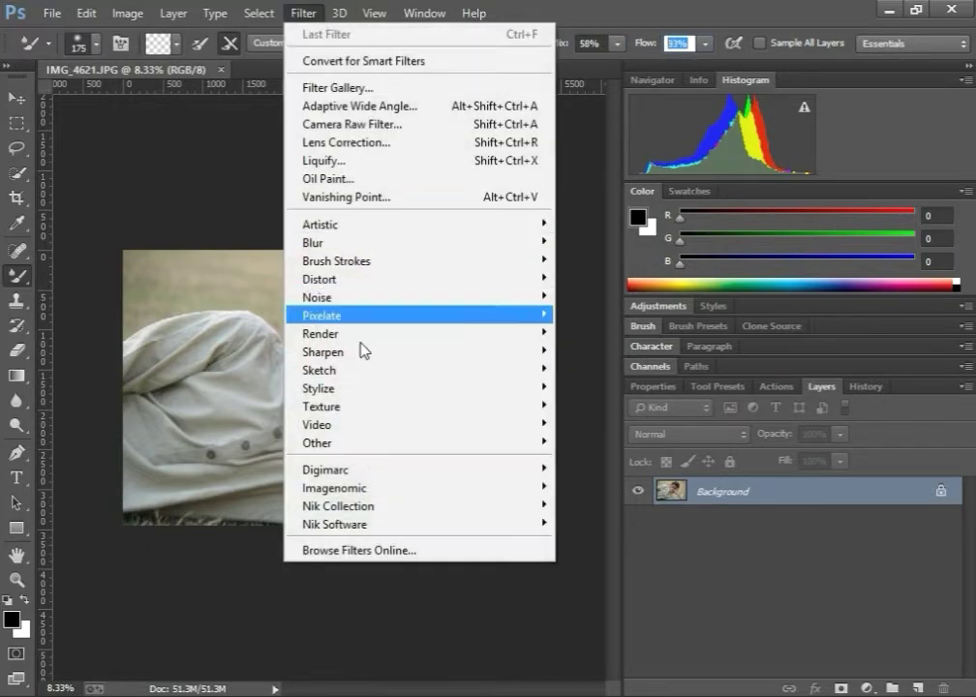
# Step: Apply a Camera Raw Filter with Whites +64, Blacks +23 and Shadows lifted to +19
pyautogui.click(348, 124)
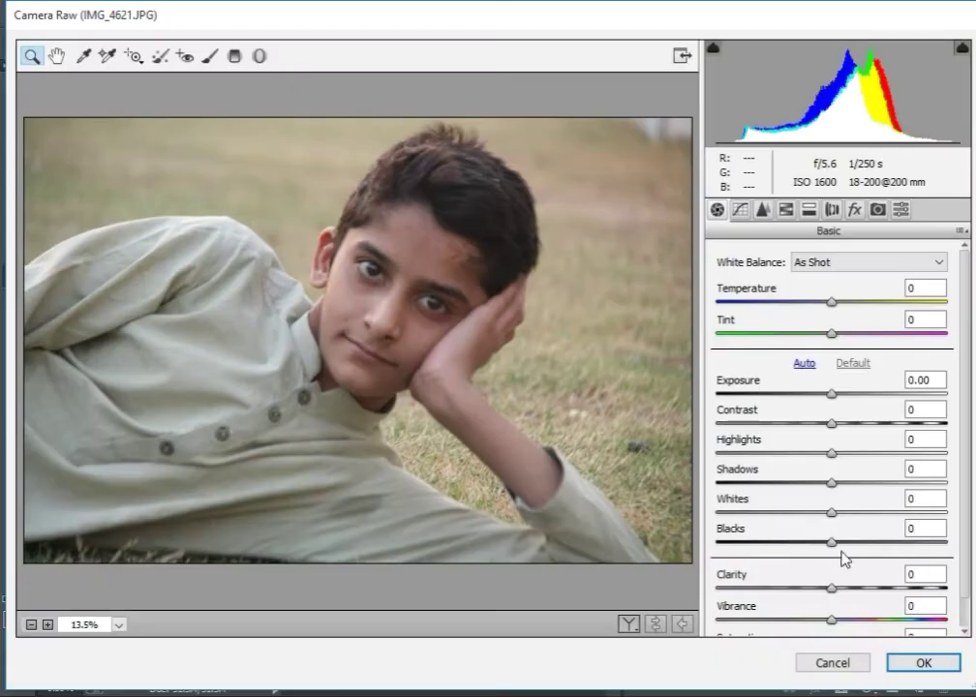
pyautogui.moveTo(831, 542)
pyautogui.mouseDown()
pyautogui.moveTo(858, 543)
pyautogui.moveTo(906, 512)
pyautogui.mouseUp()
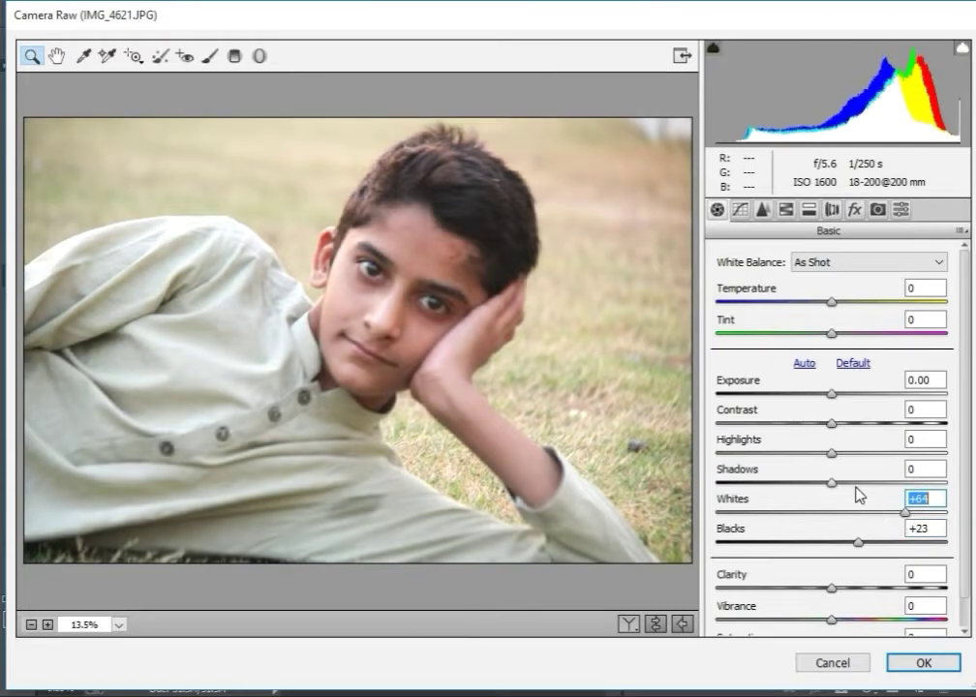
pyautogui.moveTo(831, 482); pyautogui.dragTo(857, 482)
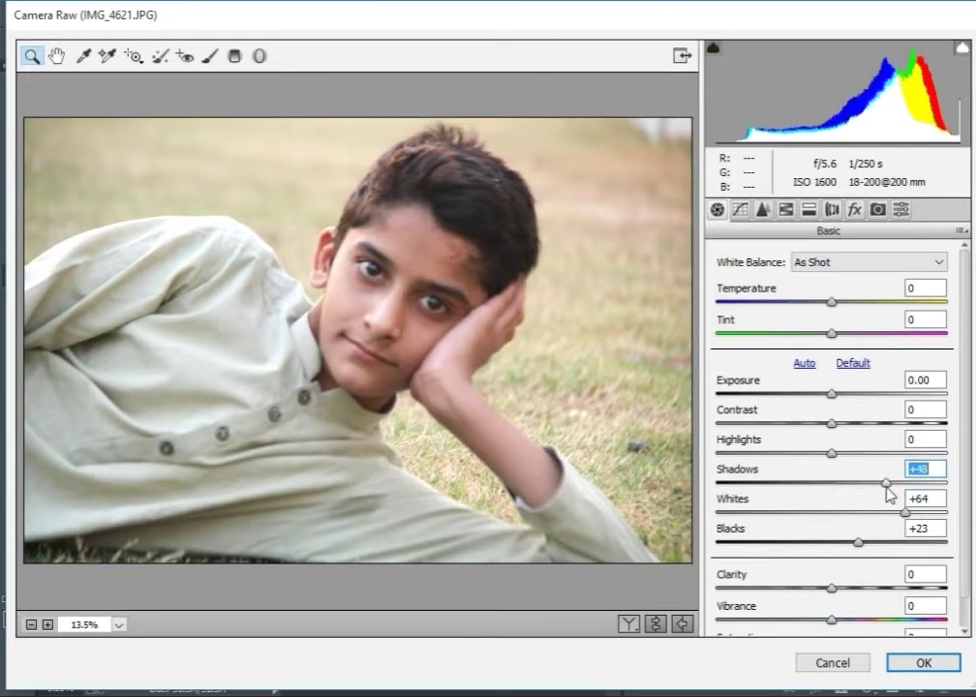
pyautogui.click(910, 664)
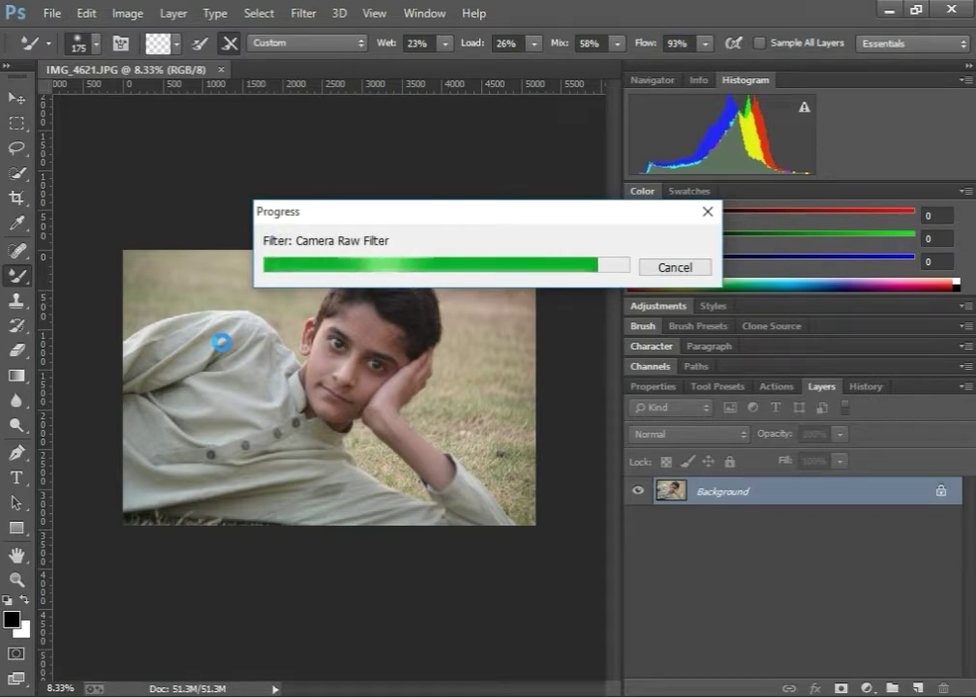
# Step: Duplicate the photo onto a new layer and apply a 1.1-pixel High Pass filter
pyautogui.hotkey('ctrl', 'j')
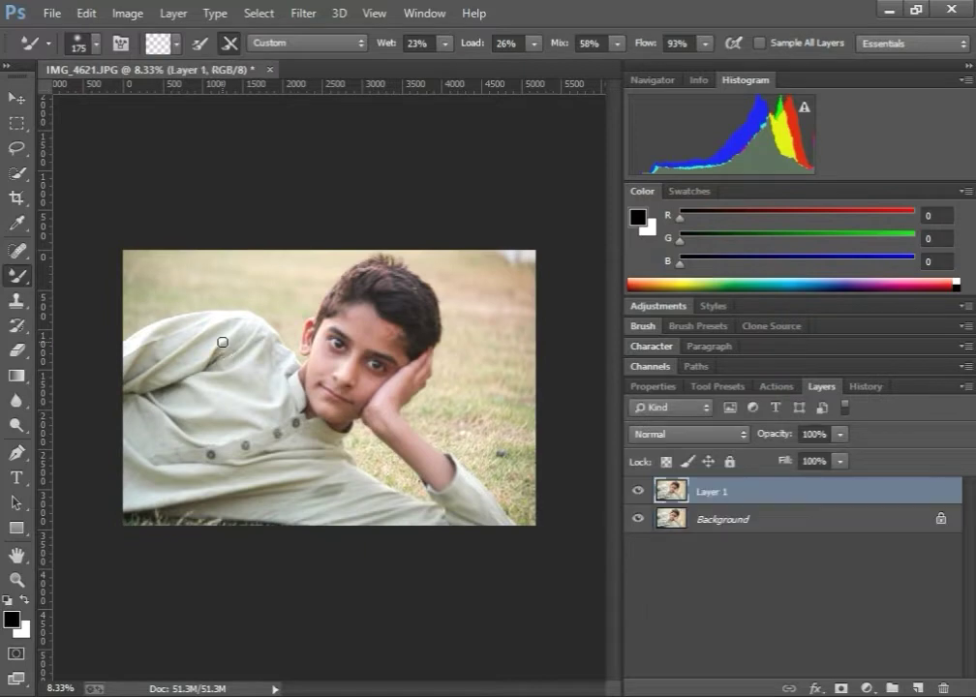
pyautogui.click(308, 13)
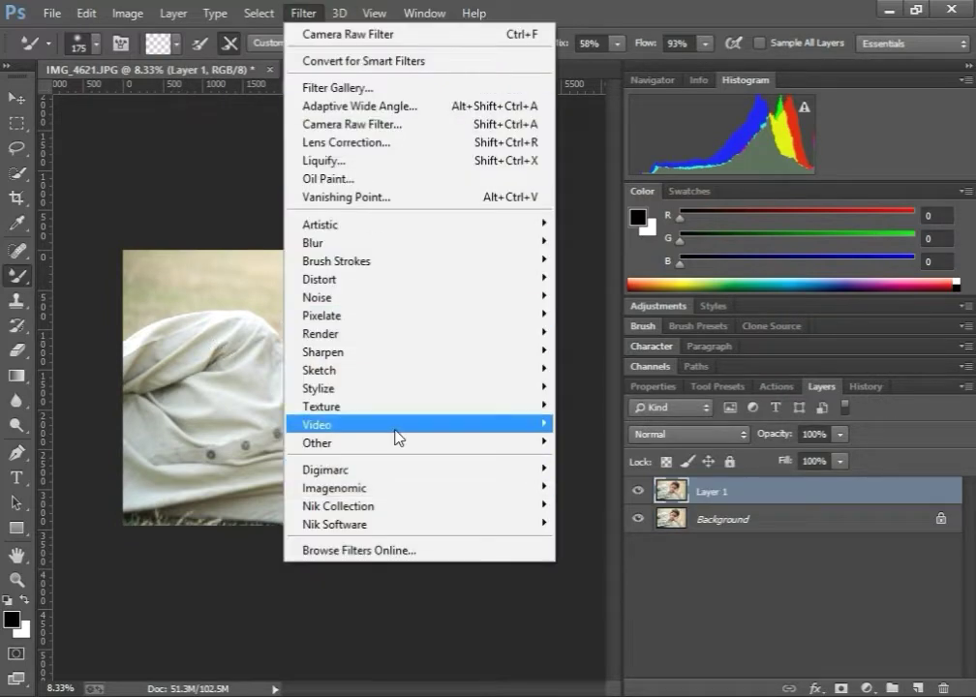
pyautogui.moveTo(420, 443)
pyautogui.click(592, 461)
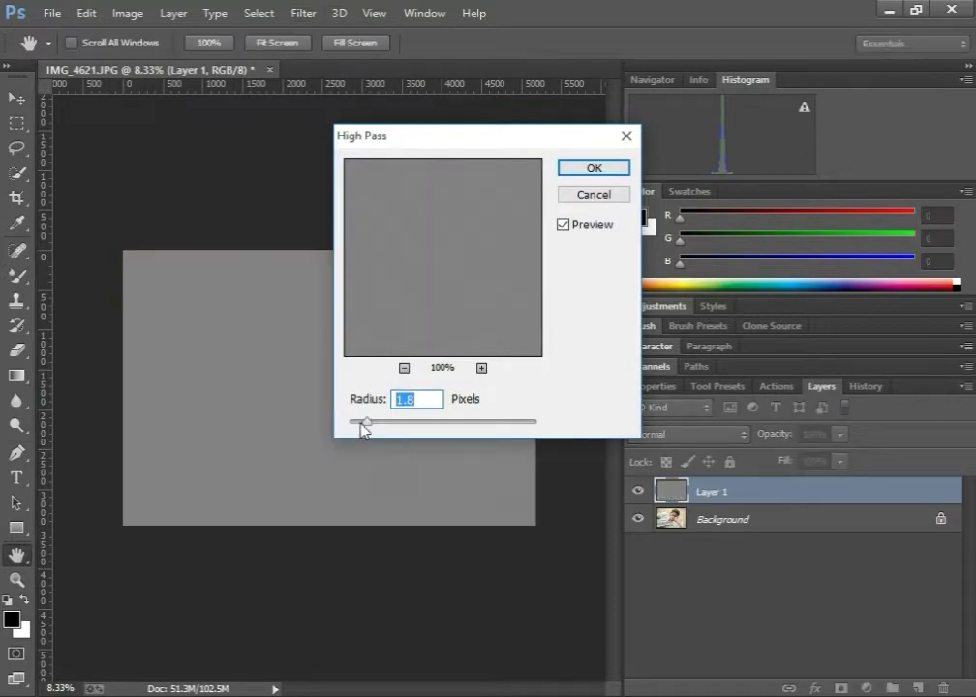
pyautogui.moveTo(362, 427); pyautogui.dragTo(360, 427)
pyautogui.click(570, 170)
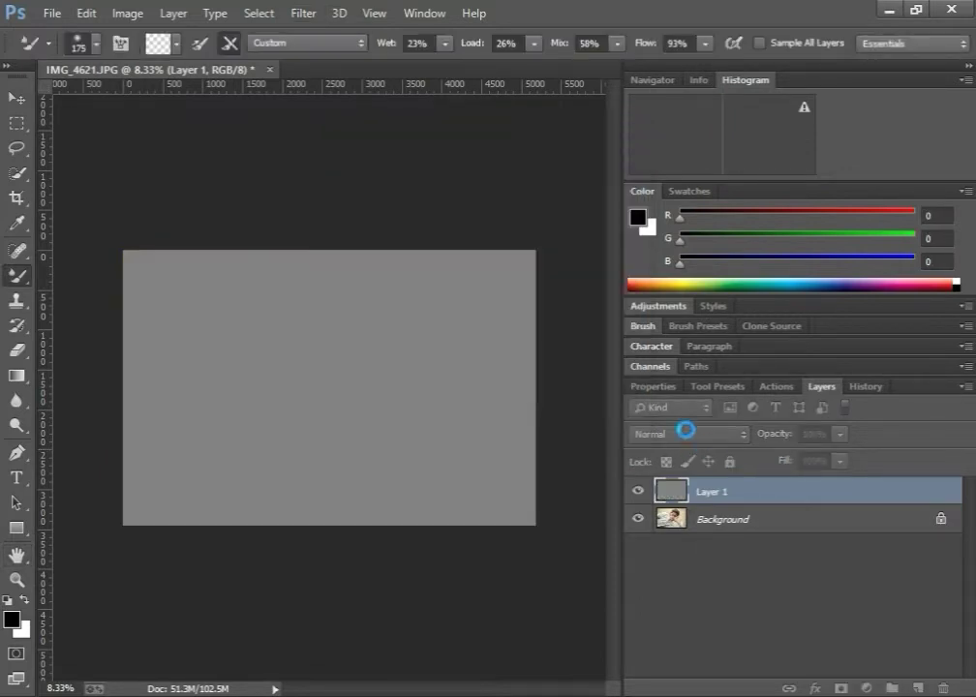
# Step: Blend the High Pass layer in Linear Light and flatten the image
pyautogui.click(686, 433)
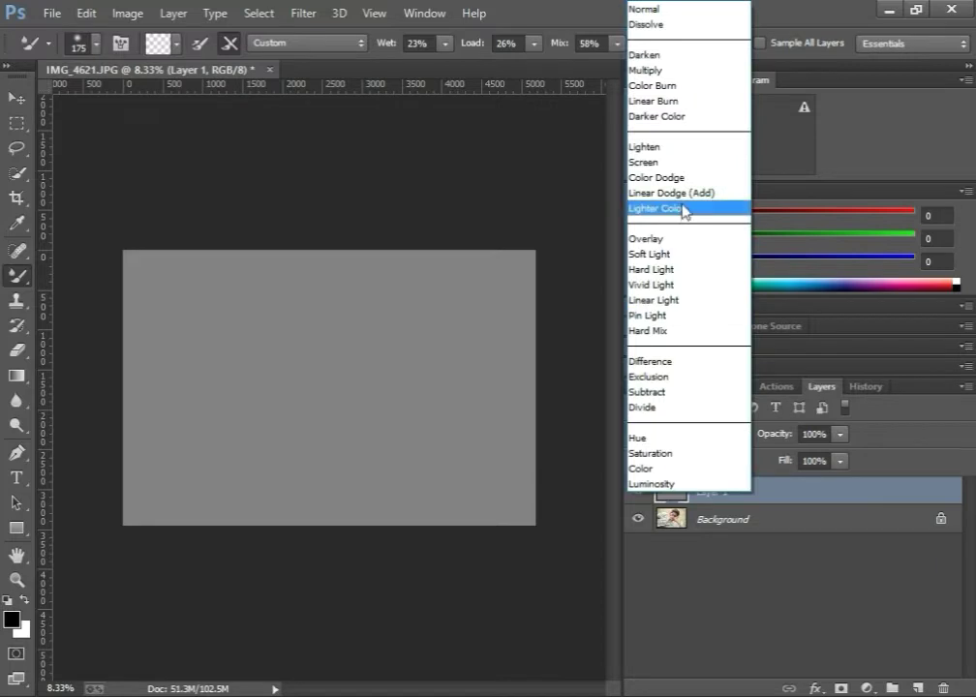
pyautogui.click(664, 300)
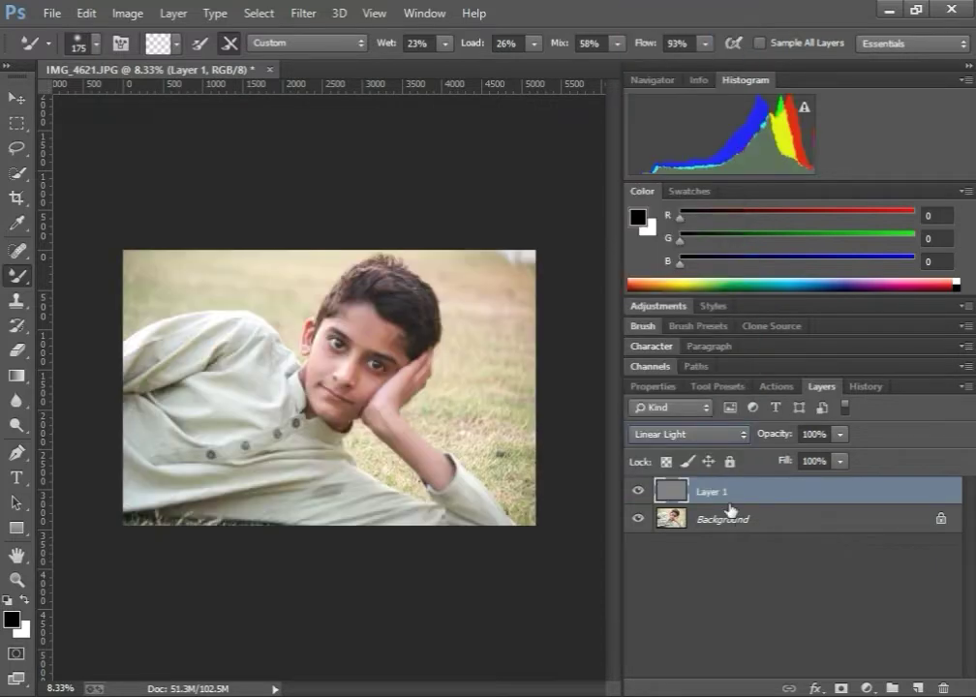
pyautogui.rightClick(720, 503)
pyautogui.click(477, 593)
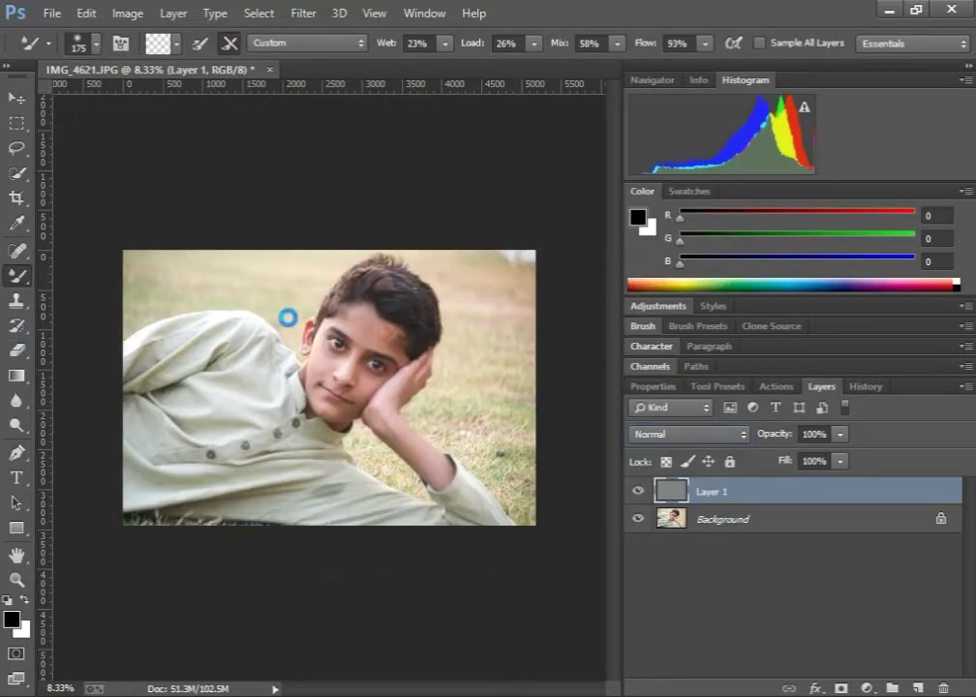
# Step: Bring the forehead into view and blend away its scar marks with a 300-size brush
pyautogui.scroll(1, 287, 318)
pyautogui.scroll(3, 288, 317)
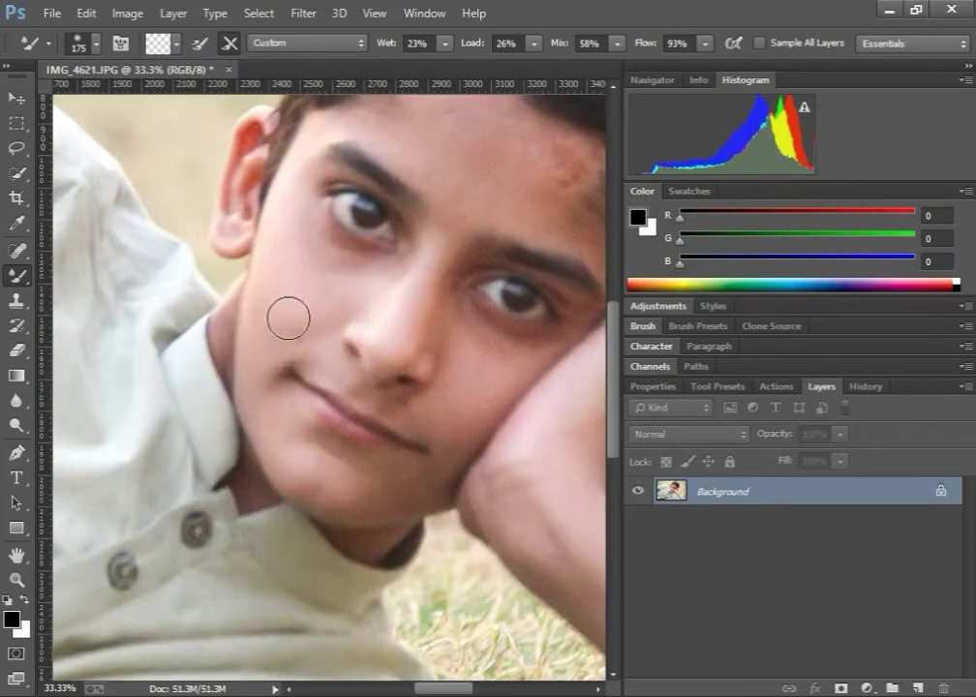
pyautogui.scroll(1, 288, 317)
pyautogui.scroll(3, 523, 322)
pyautogui.scroll(2, 503, 324)
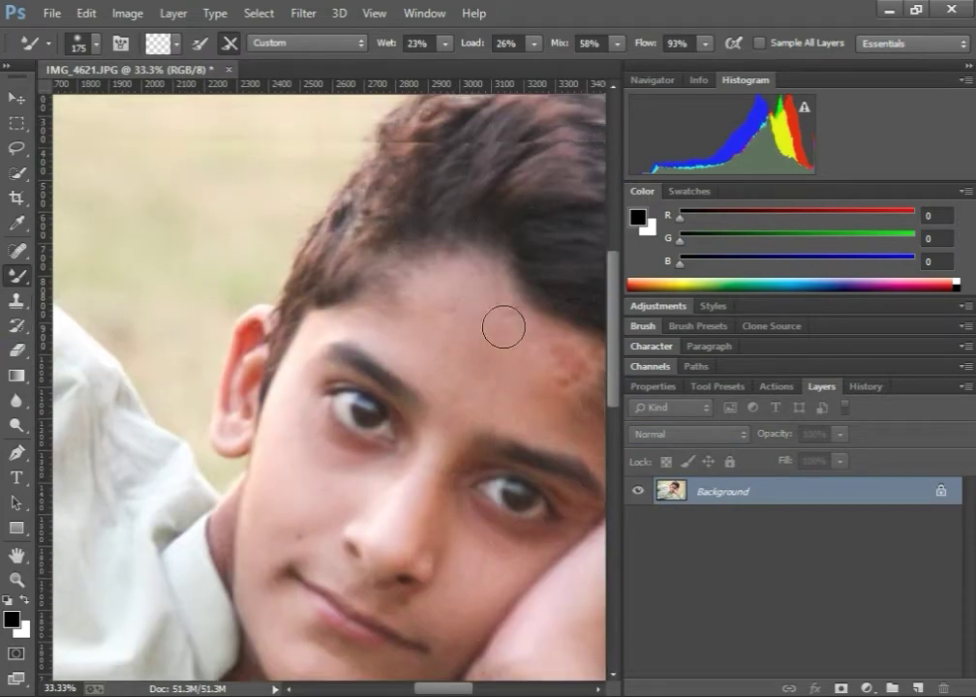
pyautogui.hscroll(2, 435, 688)
pyautogui.scroll(1, 429, 592)
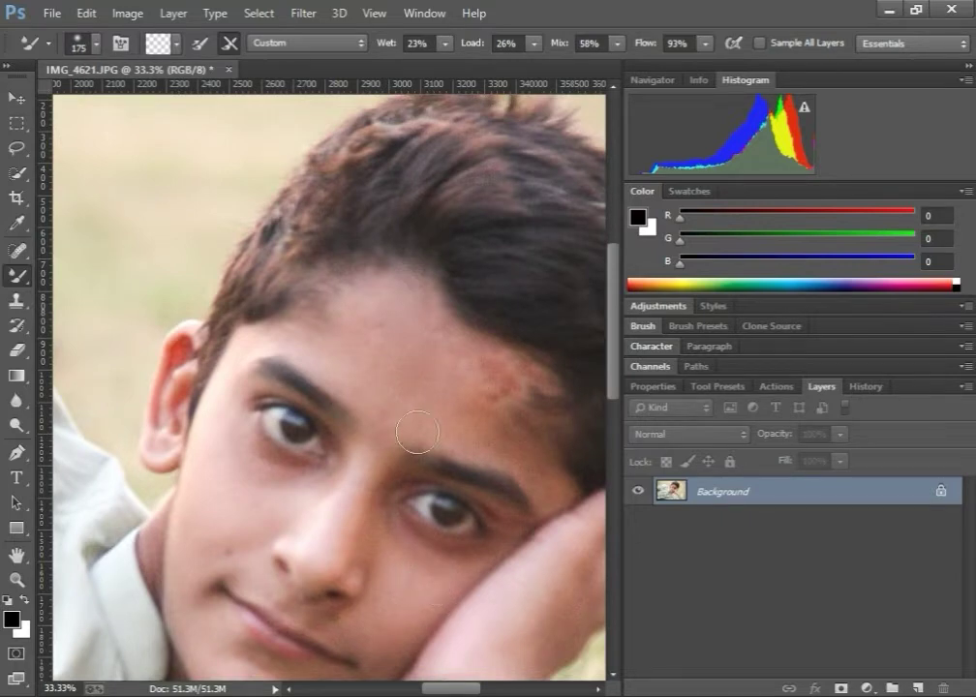
pyautogui.press(']')
pyautogui.press(']')
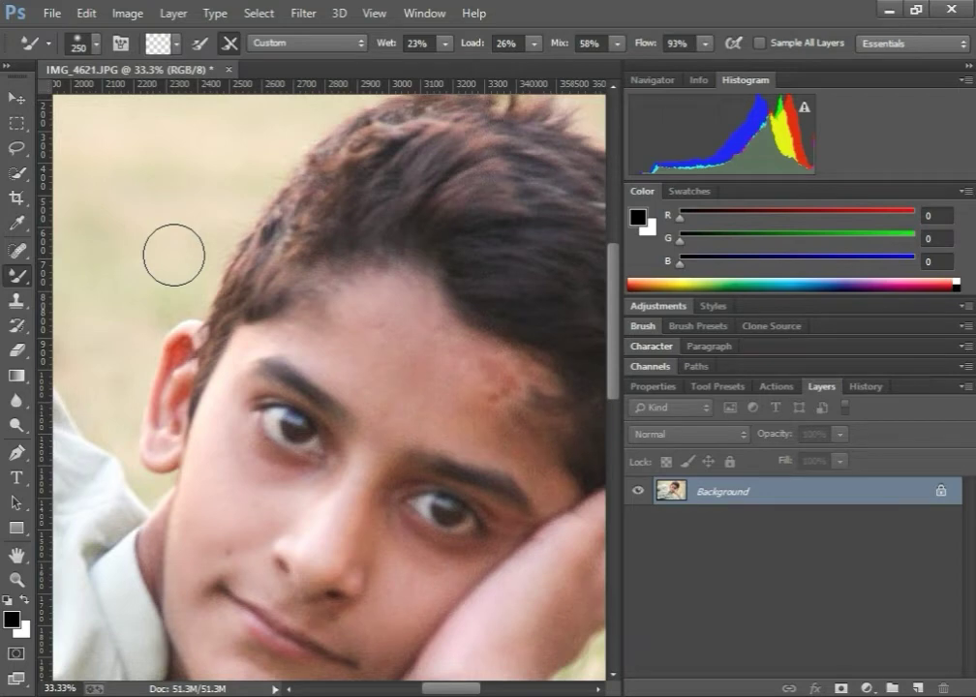
pyautogui.press('[')
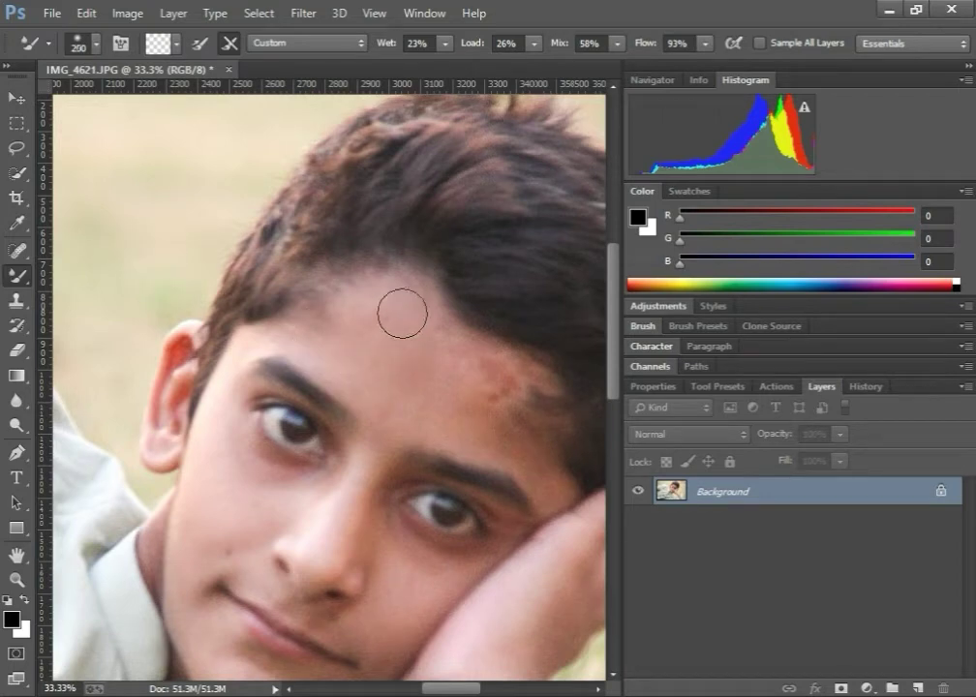
pyautogui.press(']')
pyautogui.press(']')
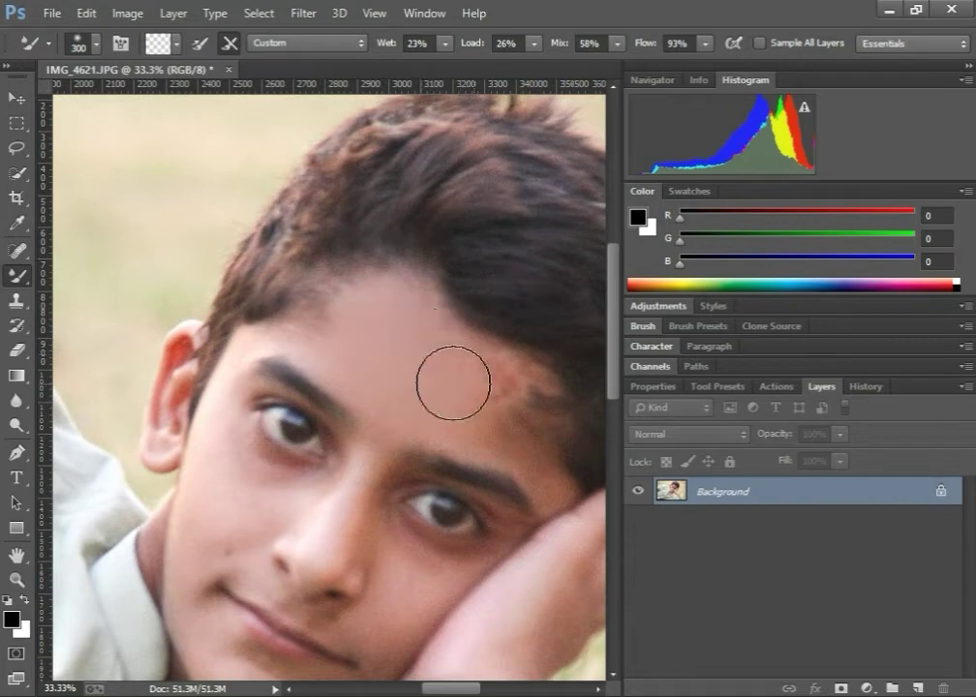
pyautogui.moveTo(453, 384); pyautogui.dragTo(329, 344)
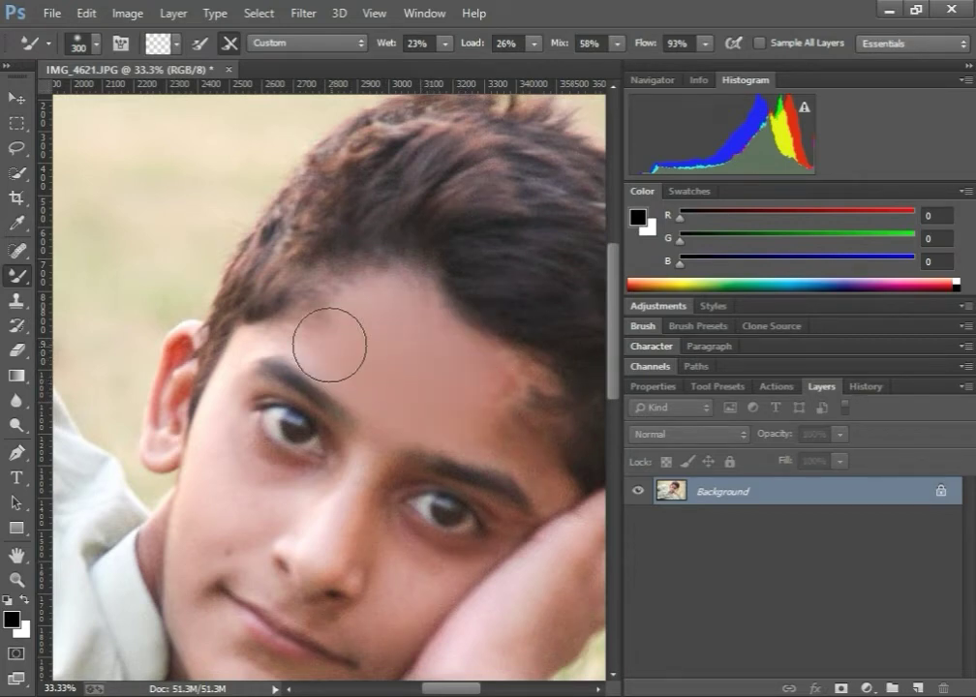
# Step: Shrink the mixer brush to about 150 or smaller for blending near the eye
pyautogui.press('[')
pyautogui.press('[')
pyautogui.press('[')
pyautogui.press('[')
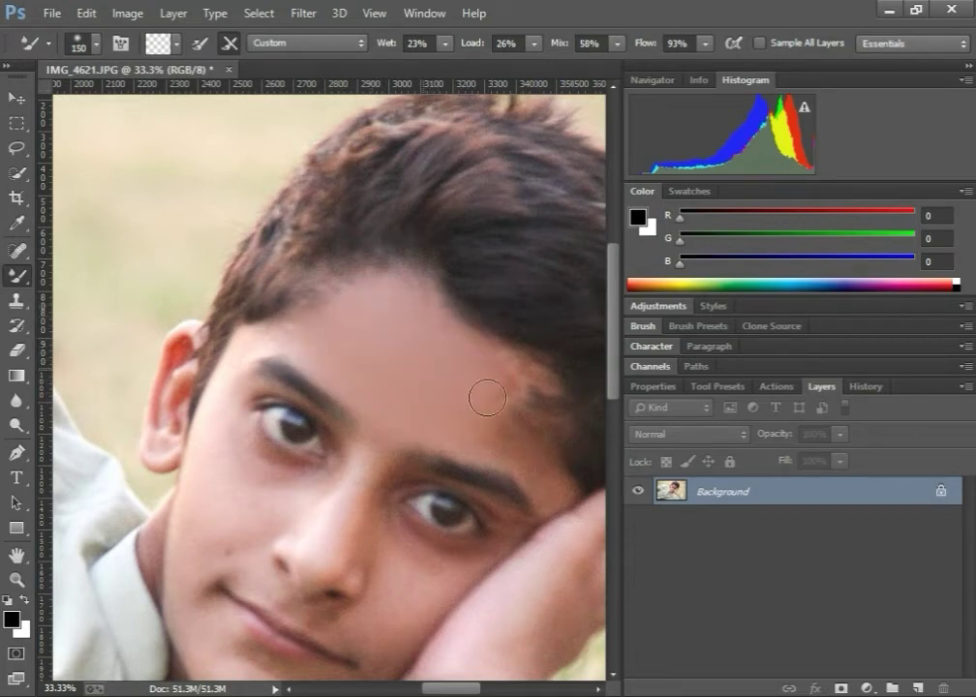
pyautogui.press(']')
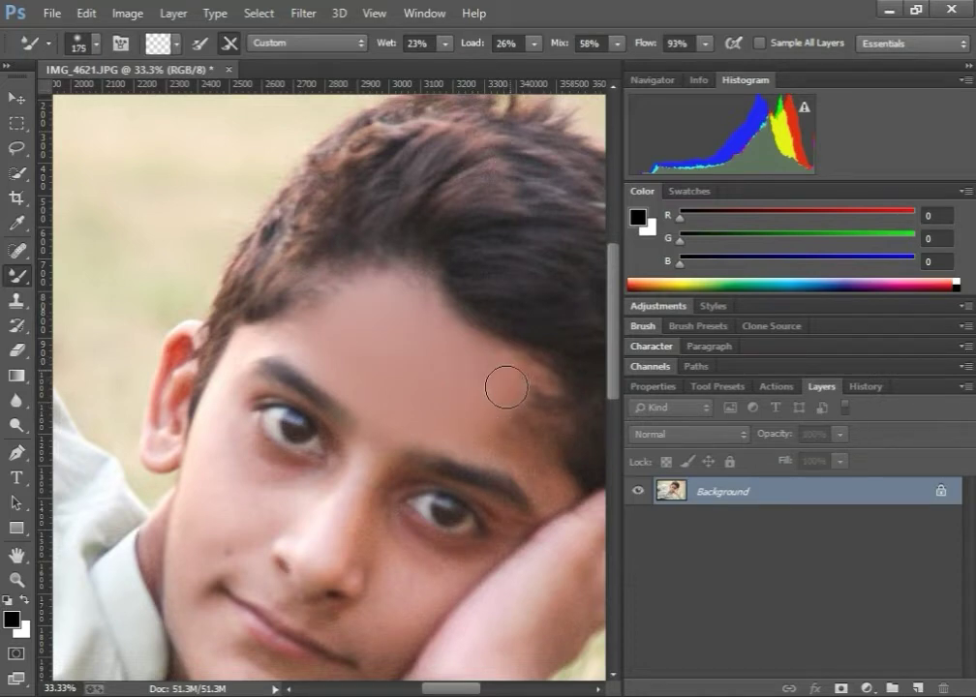
pyautogui.press('[')
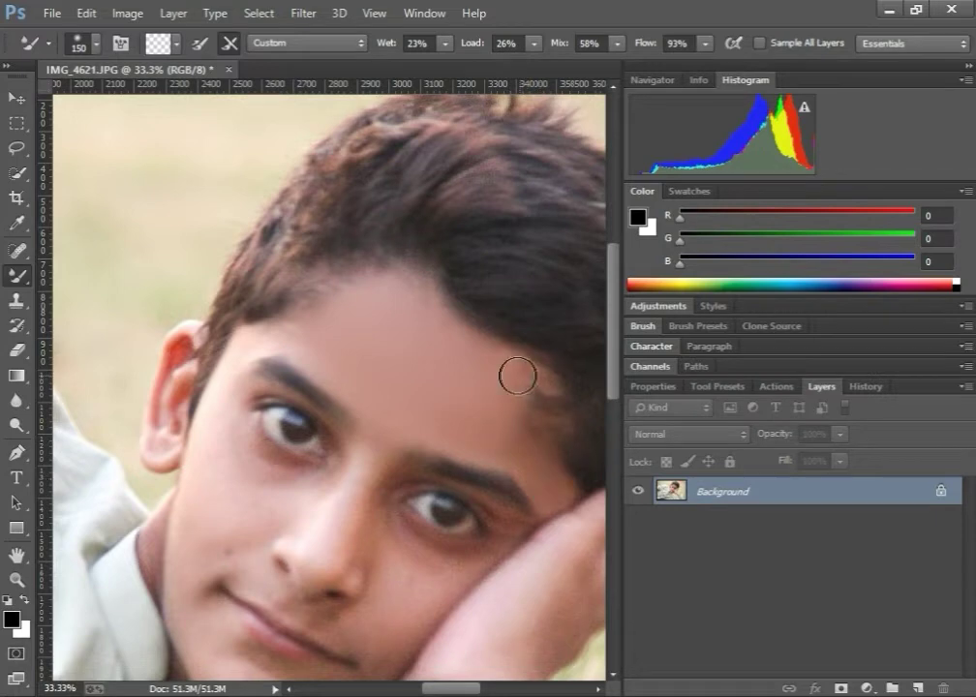
pyautogui.press('[')
pyautogui.press('[')
pyautogui.press('[')
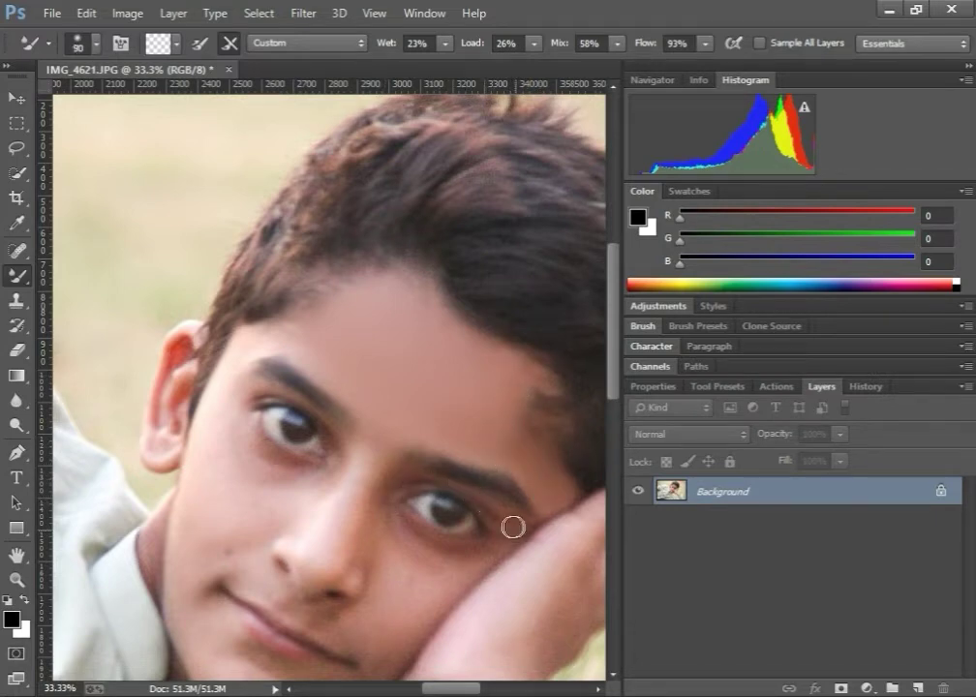
# Step: Blend the forehead, eyebrow area and broad upper cheek, resizing the brush as needed
pyautogui.scroll(2, 325, 396)
pyautogui.press(']')
pyautogui.press(']')
pyautogui.press(']')
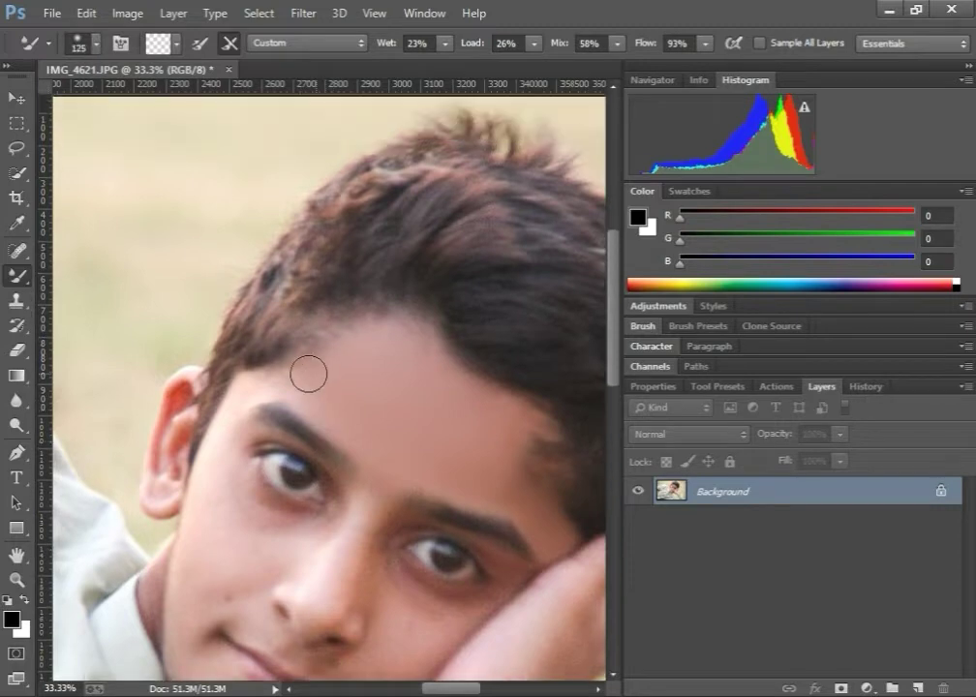
pyautogui.press('[')
pyautogui.press('[')
pyautogui.scroll(-4, 232, 378)
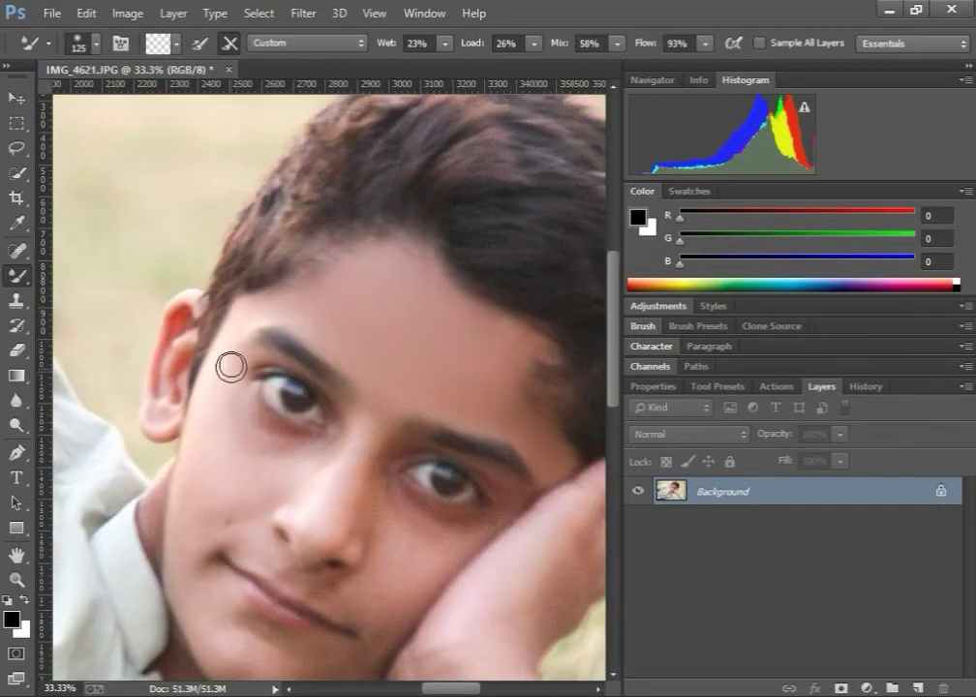
pyautogui.press(']')
pyautogui.press(']')
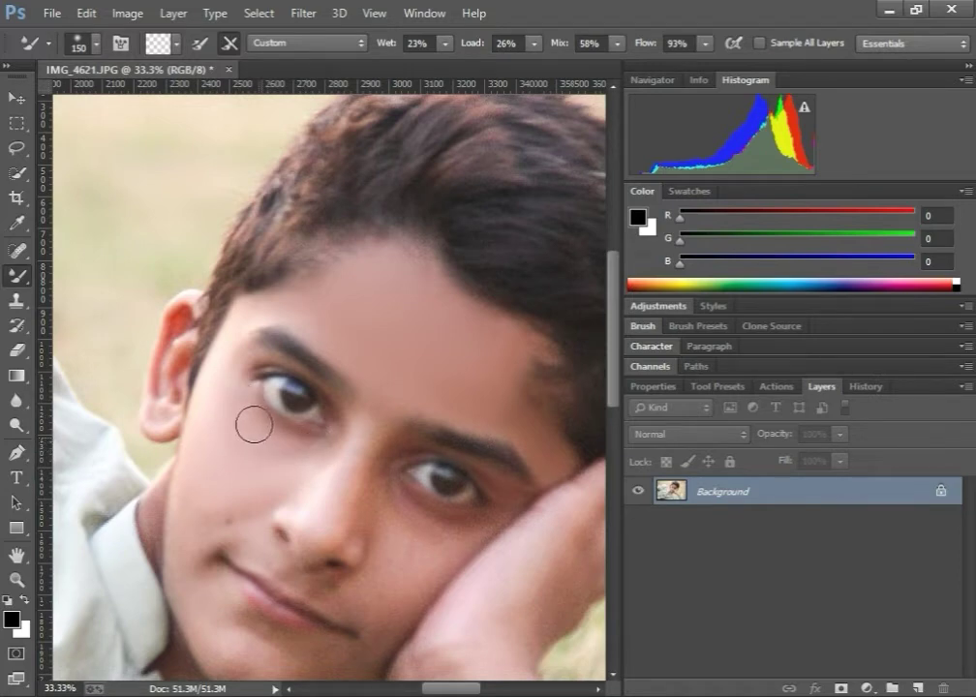
pyautogui.press('[')
pyautogui.press('[')
pyautogui.press('[')
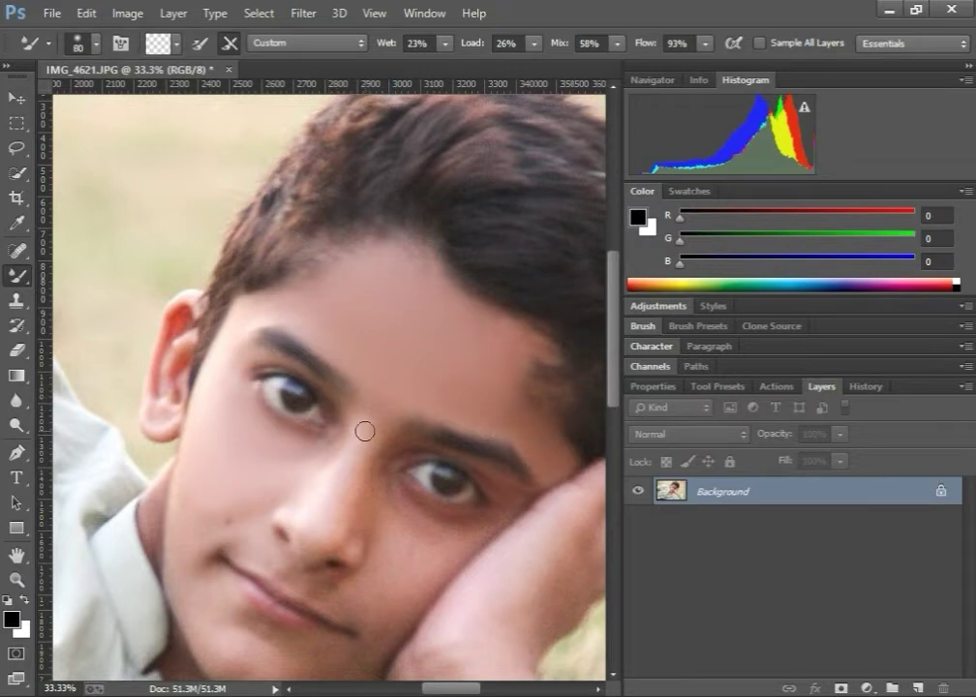
pyautogui.press(']')
pyautogui.press(']')
pyautogui.press(']')
# Step: Smooth the lower cheek, the skin beside the nose and the jaw
pyautogui.scroll(-1, 360, 436)
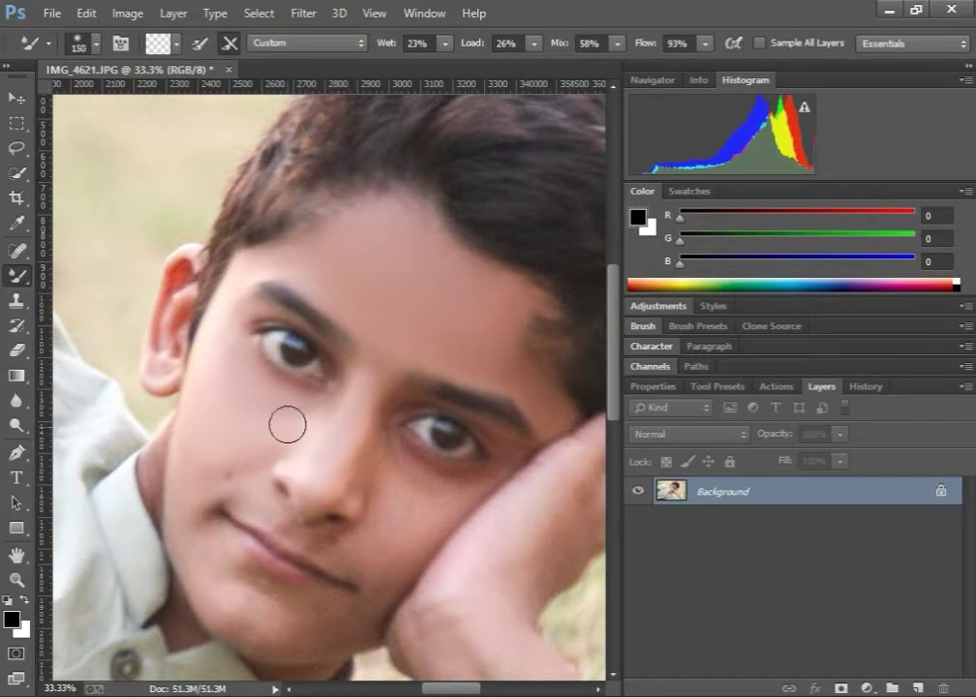
pyautogui.press('[')
pyautogui.scroll(-2, 227, 429)
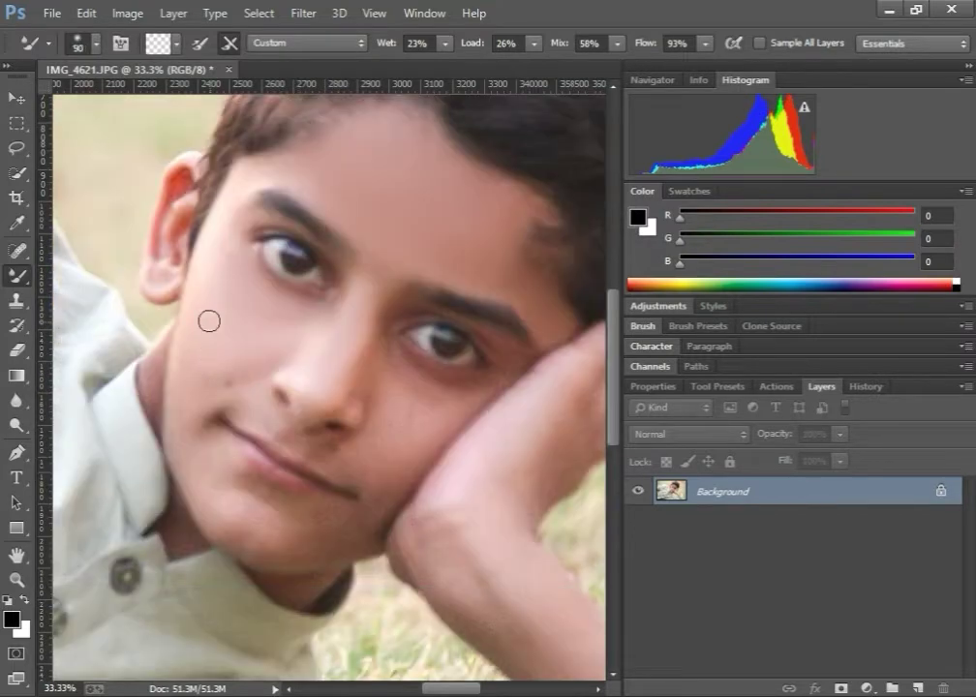
pyautogui.press(']')
pyautogui.press(']')
pyautogui.press(']')
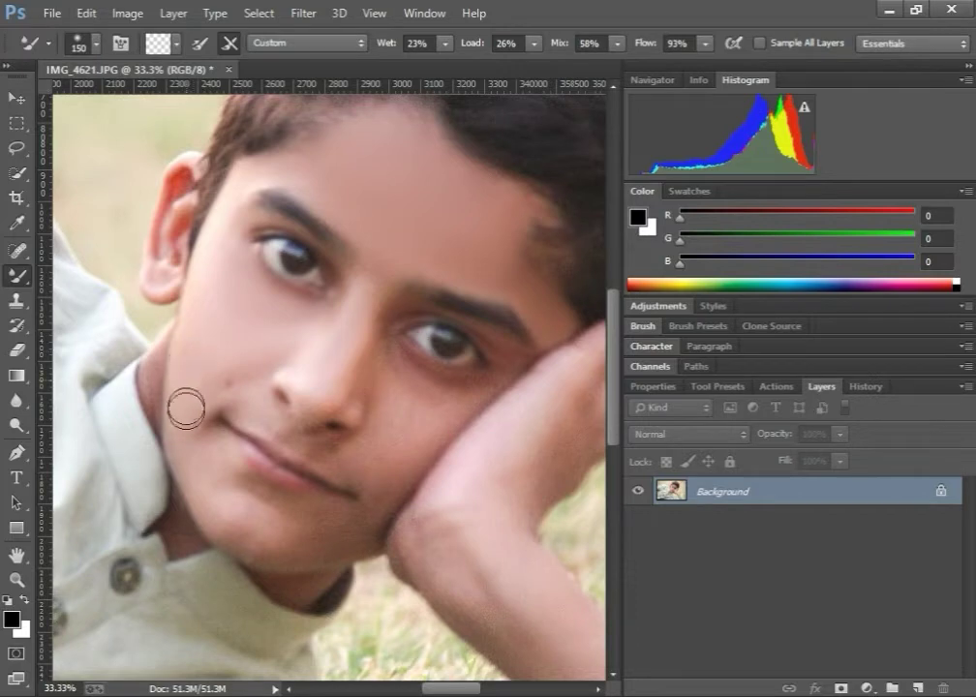
pyautogui.press('[')
pyautogui.press('[')
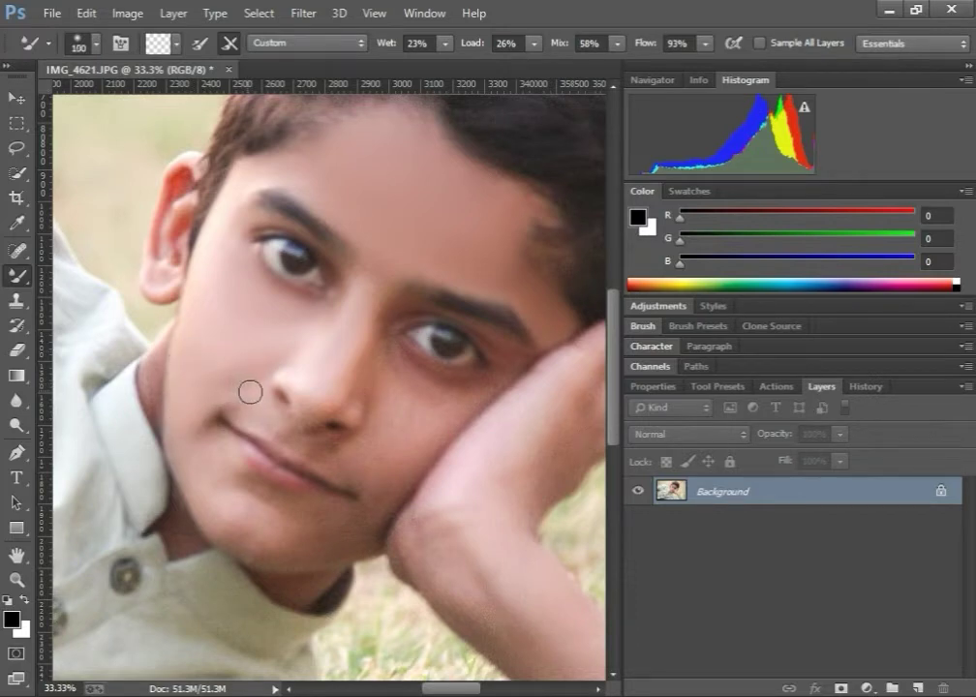
pyautogui.scroll(-1, 182, 454)
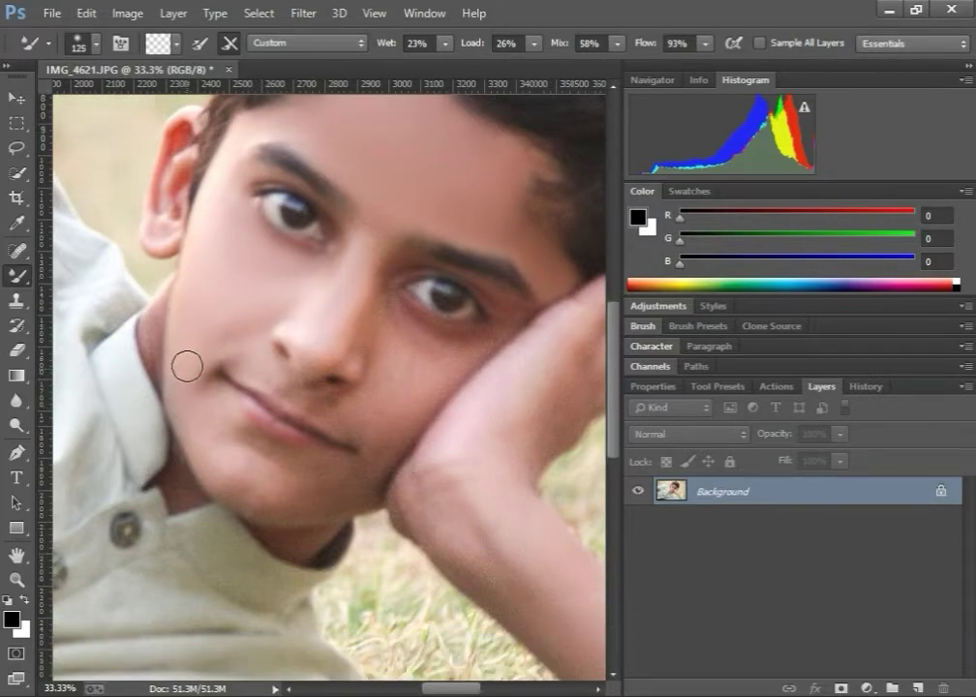
pyautogui.press(']')
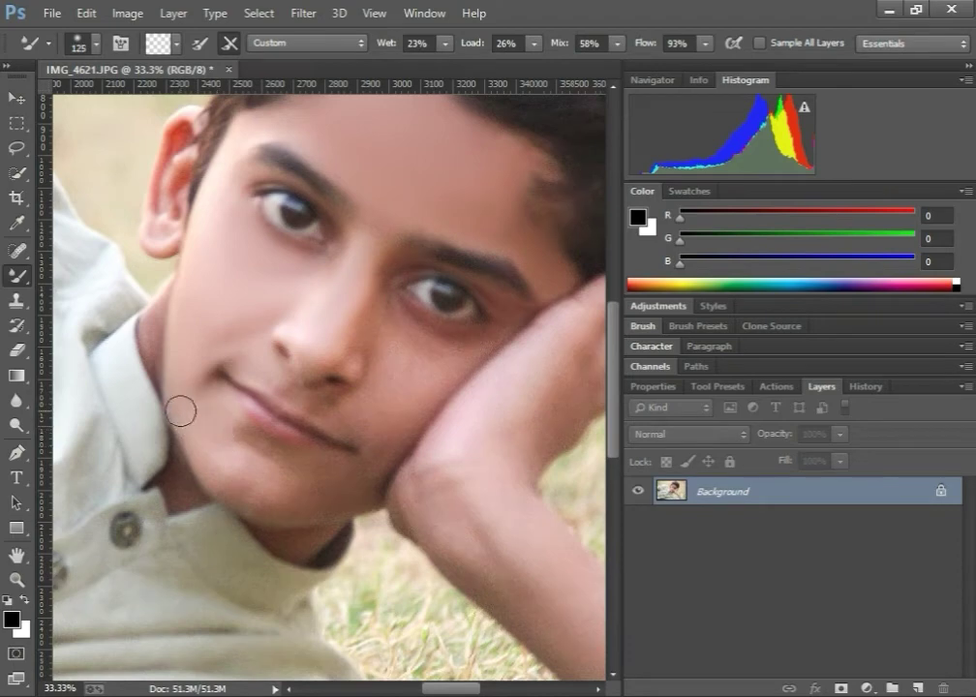
# Step: Smooth the chin, lip area, under both eyes and the skin near the collar
pyautogui.press('[')
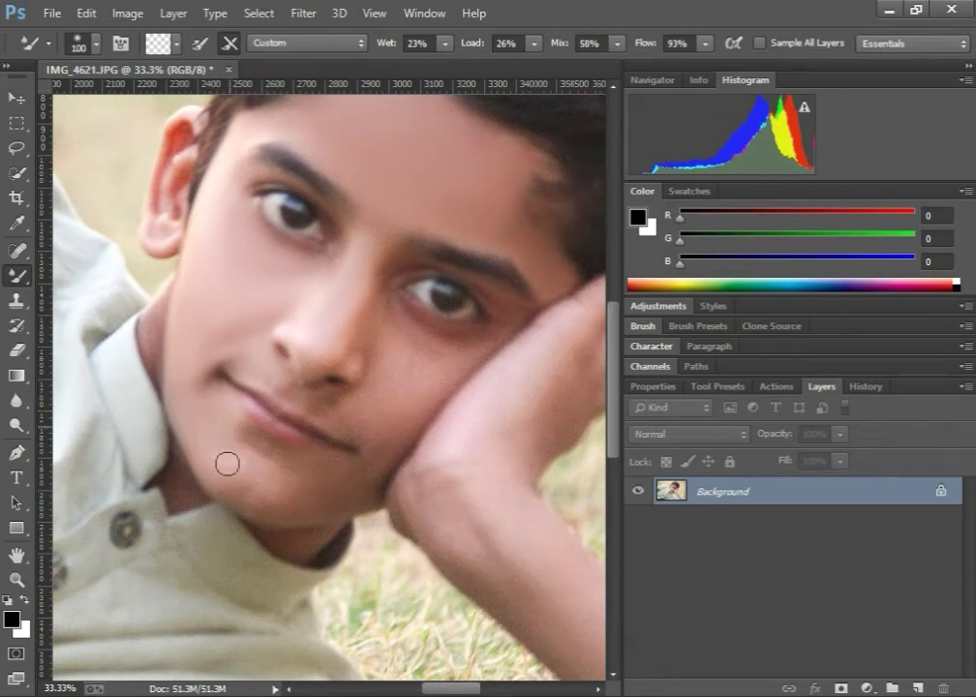
pyautogui.press('[')
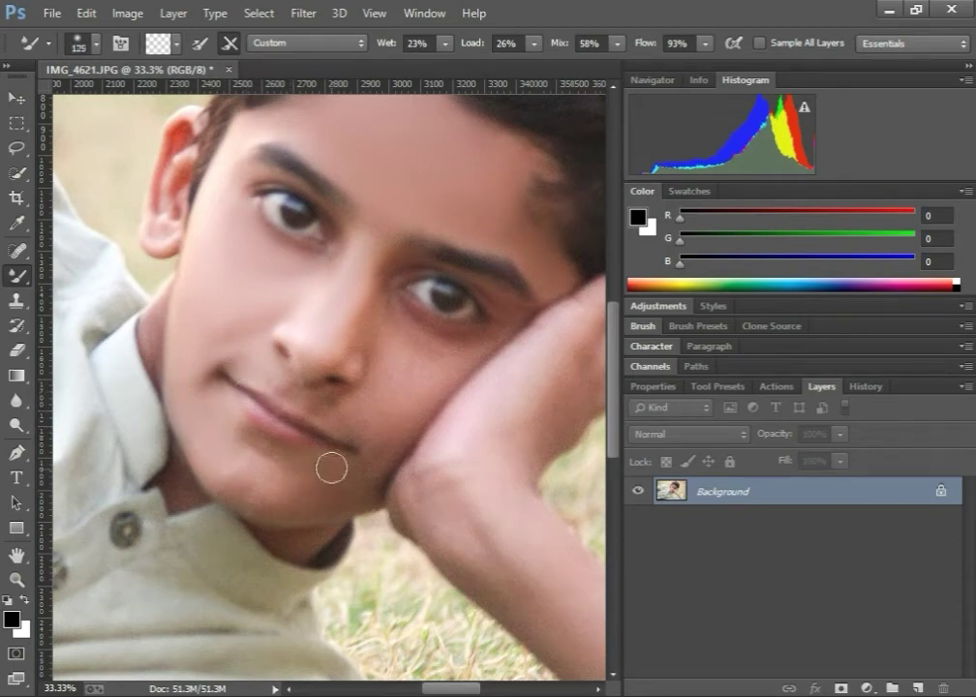
pyautogui.press(']')
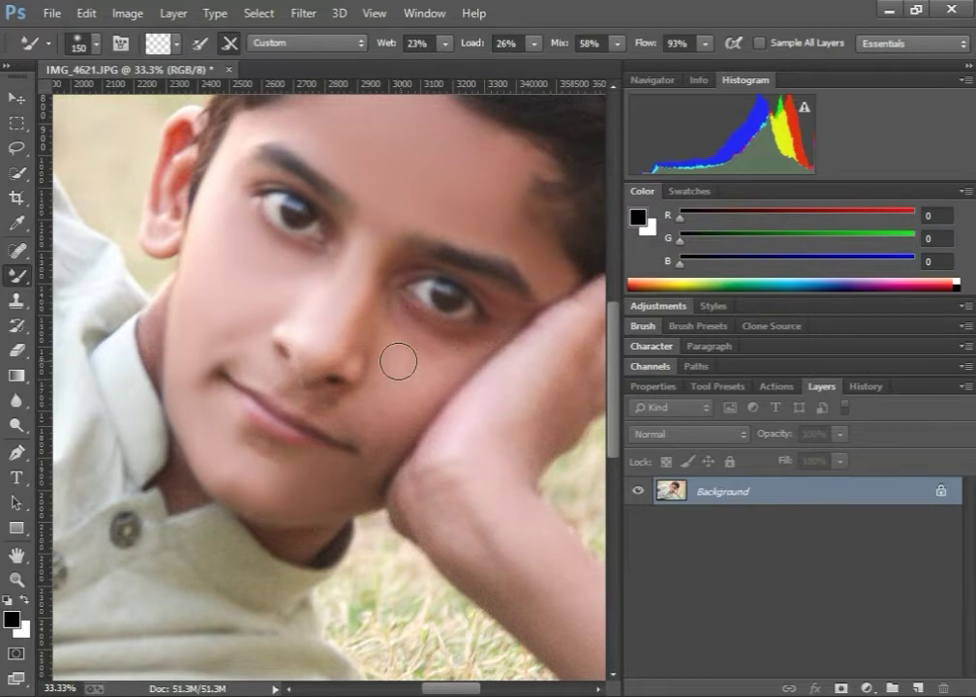
pyautogui.scroll(3, 395, 372)
pyautogui.press('[')
pyautogui.press('[')
pyautogui.press('[')
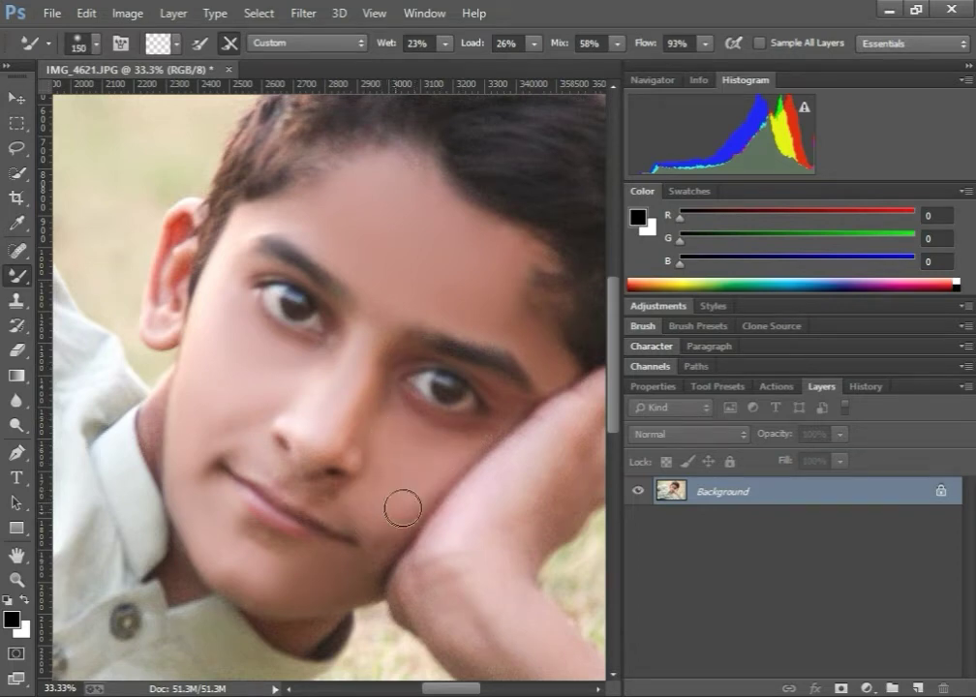
pyautogui.press('[')
pyautogui.press('[')
pyautogui.press('[')
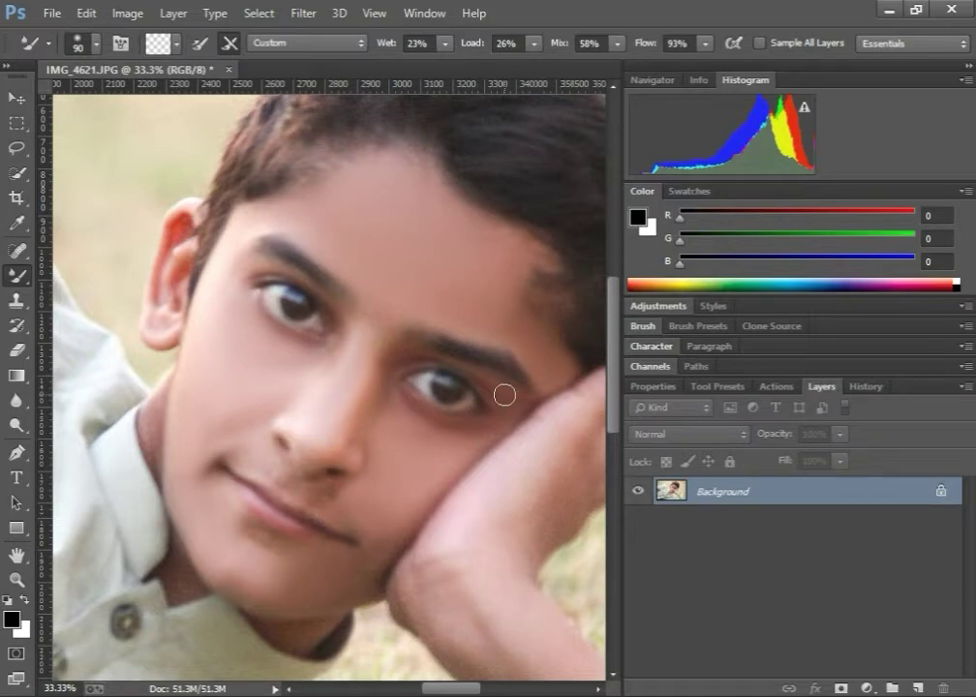
pyautogui.scroll(-3, 447, 428)
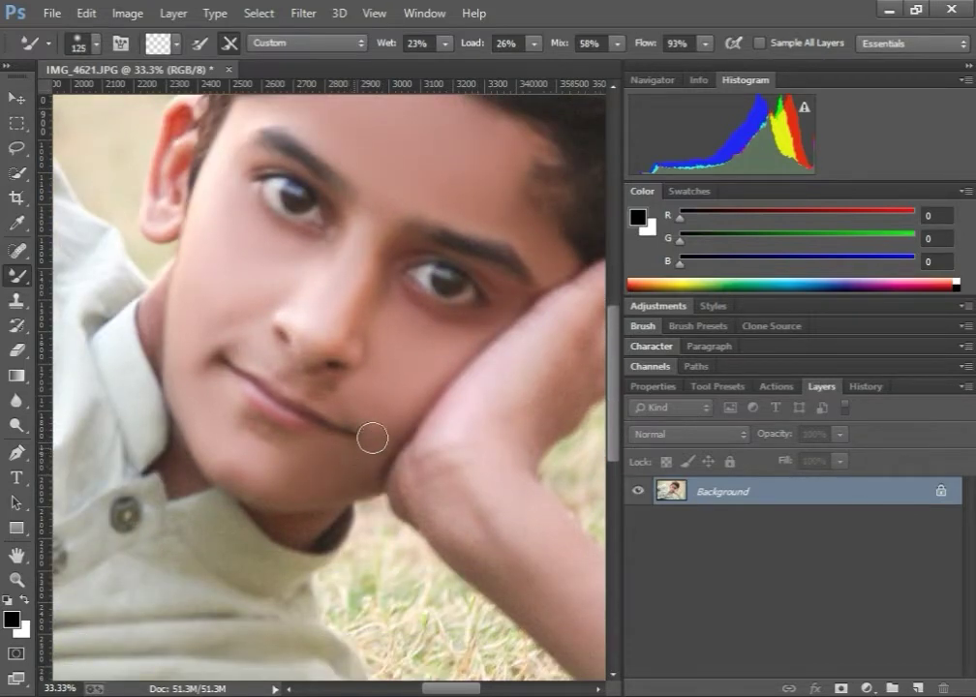
pyautogui.press('[')
pyautogui.press('[')
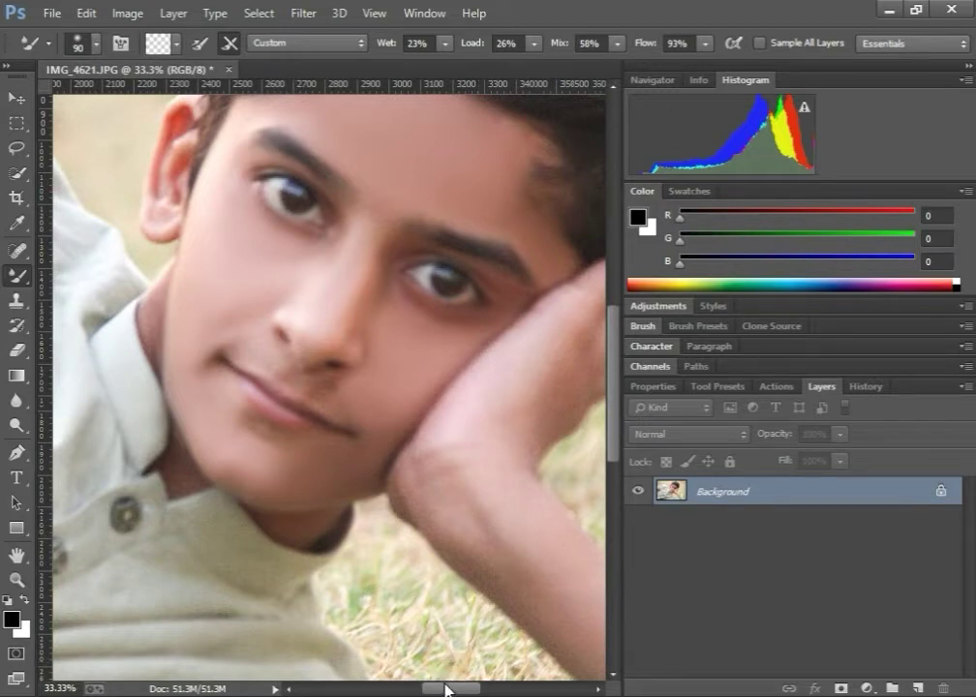
# Step: Zoom in on the face and shrink the brush to blend the neck
pyautogui.moveTo(442, 689); pyautogui.dragTo(432, 689)
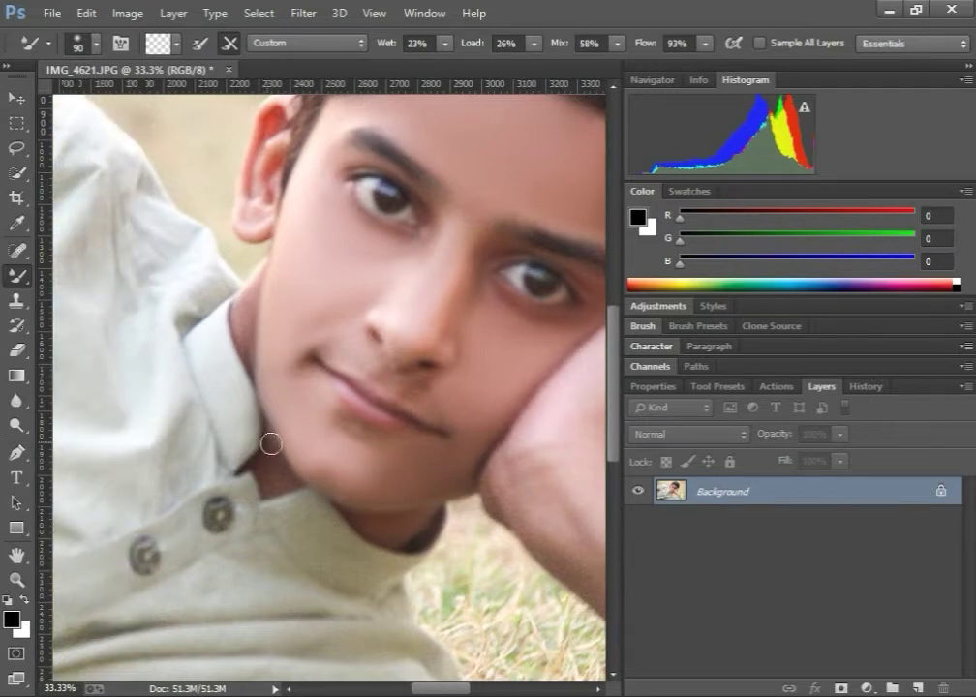
pyautogui.scroll(2, 264, 297)
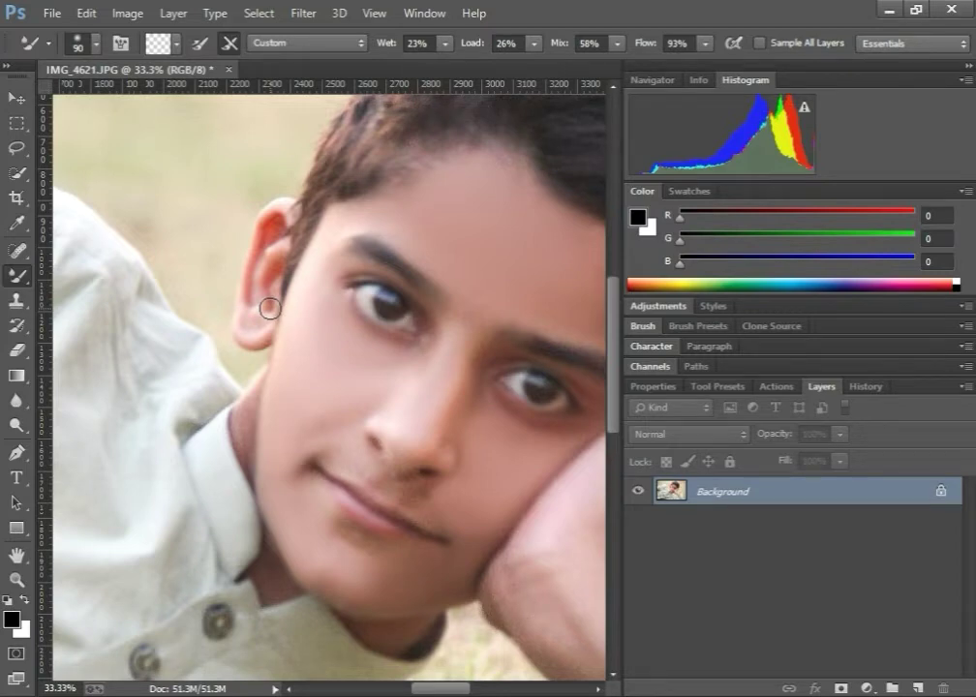
pyautogui.hotkey('ctrl', '+')
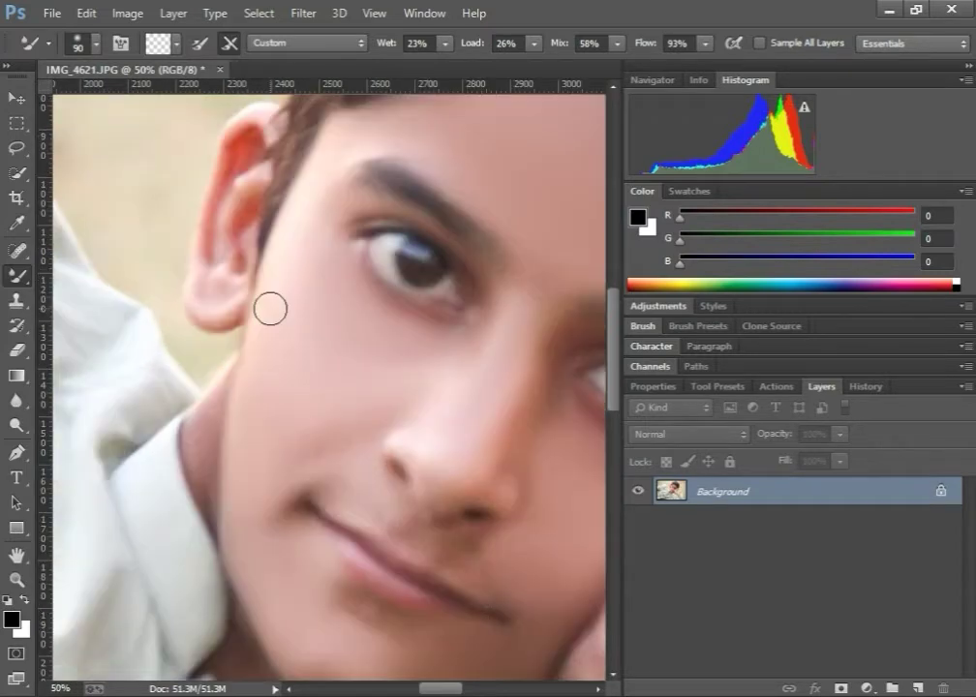
pyautogui.press('[')
pyautogui.press('[')
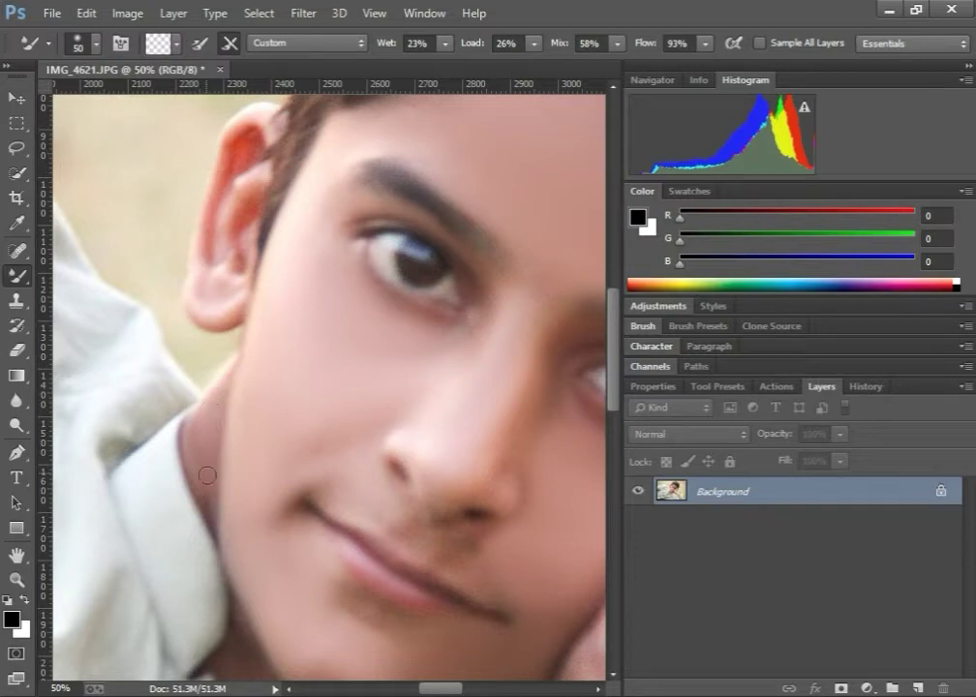
# Step: Smooth the ear lobe and inner ear, then zoom out to the whole face and hand
pyautogui.press(']')
pyautogui.scroll(2, 202, 407)
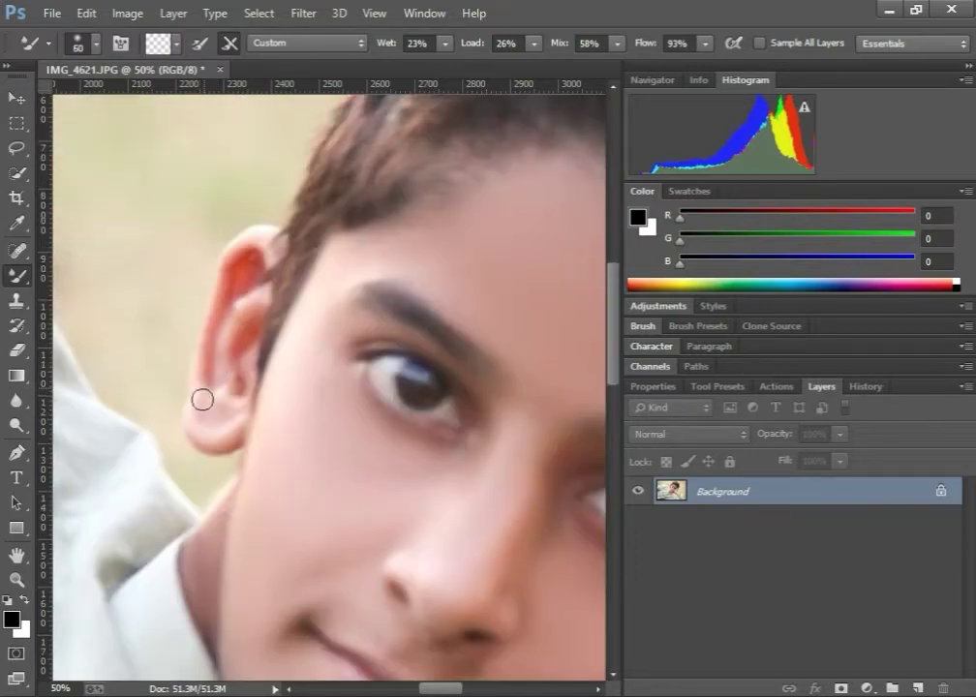
pyautogui.press('[')
pyautogui.moveTo(197, 416)
pyautogui.mouseDown()
pyautogui.moveTo(253, 258)
pyautogui.moveTo(217, 334)
pyautogui.moveTo(253, 228)
pyautogui.moveTo(272, 256)
pyautogui.mouseUp()
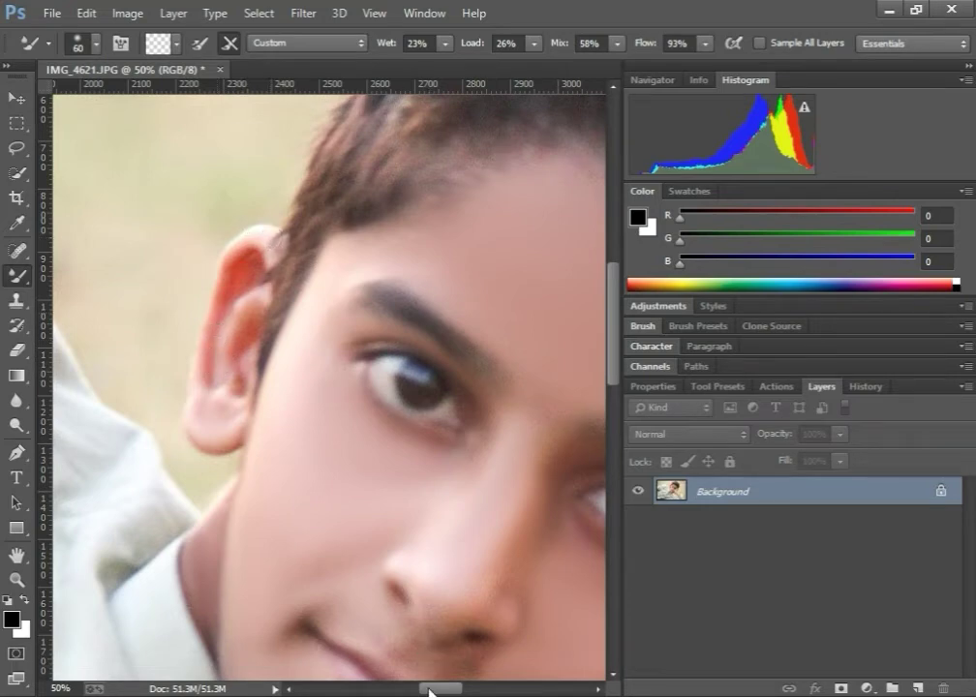
pyautogui.moveTo(431, 692); pyautogui.dragTo(453, 692)
pyautogui.moveTo(614, 354); pyautogui.dragTo(616, 429)
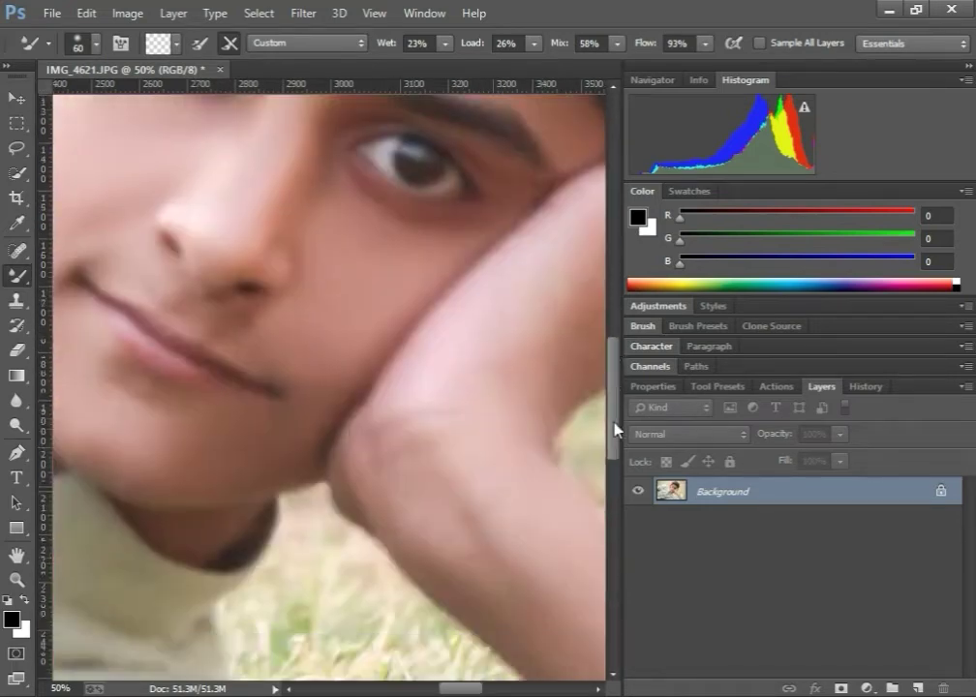
pyautogui.hotkey('ctrl', '-')
pyautogui.hotkey('ctrl', '-')
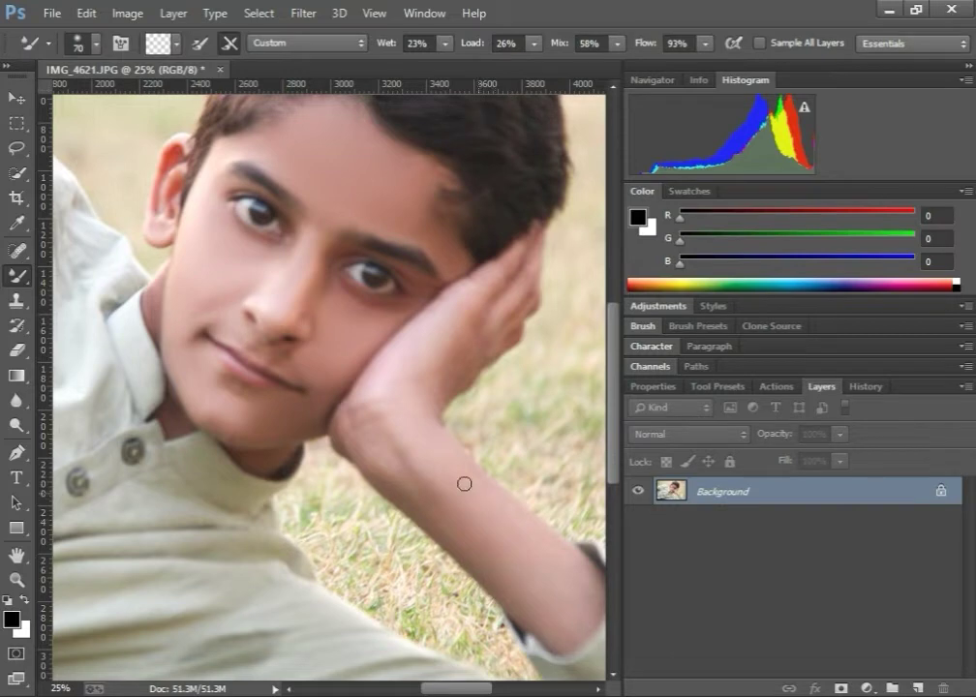
# Step: Blend the hand and wrist skin with a size-90 brush, then zoom out to the whole photo
pyautogui.press(']')
pyautogui.press(']')
pyautogui.press(']')
pyautogui.press(']')
pyautogui.press(']')
pyautogui.press(']')
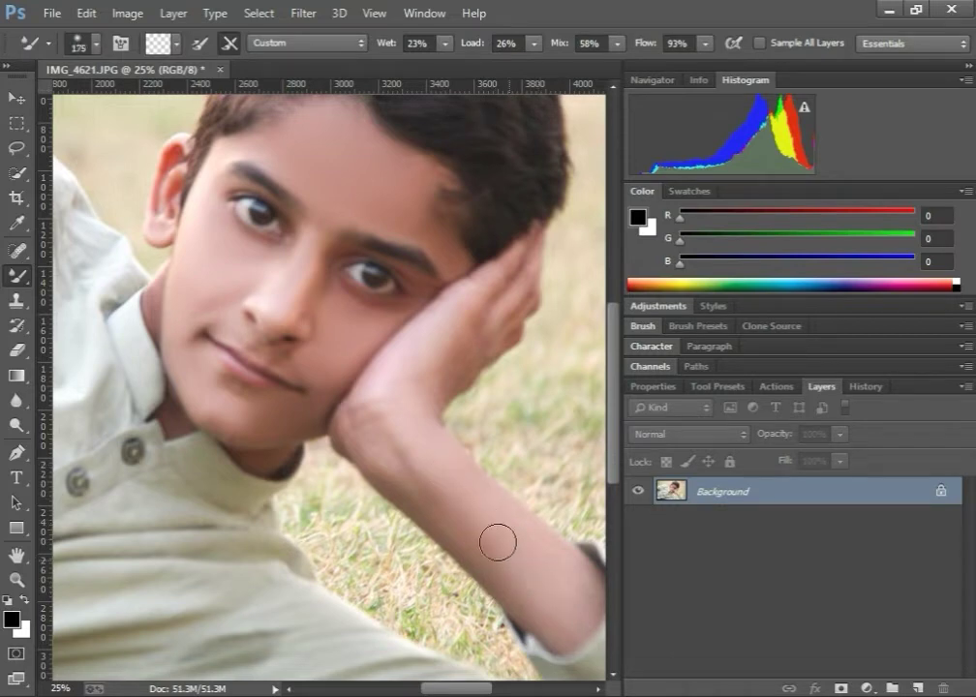
pyautogui.press(']')
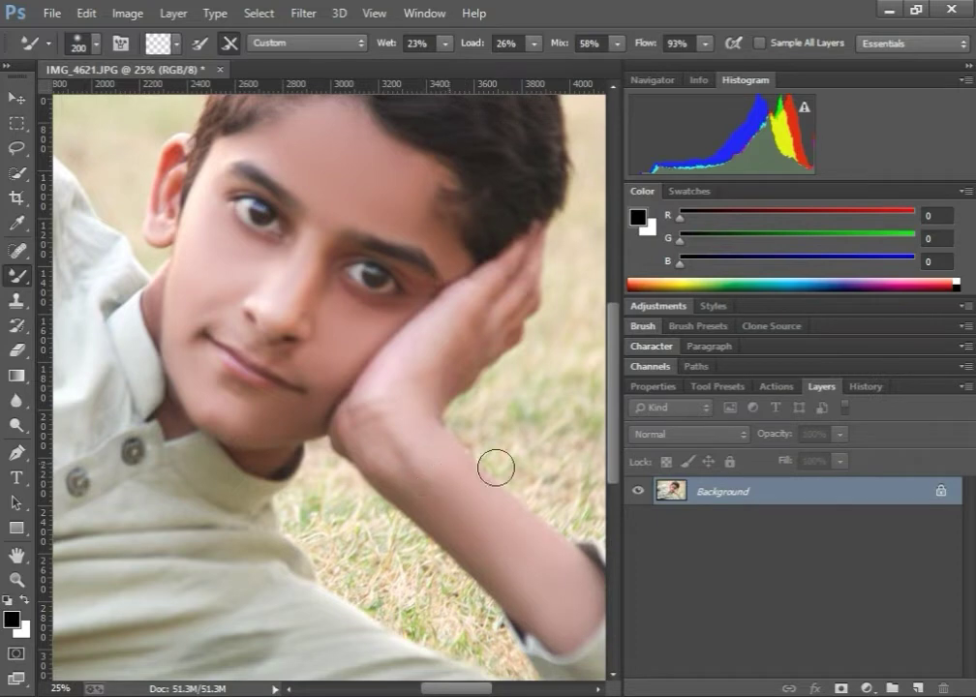
pyautogui.press('[')
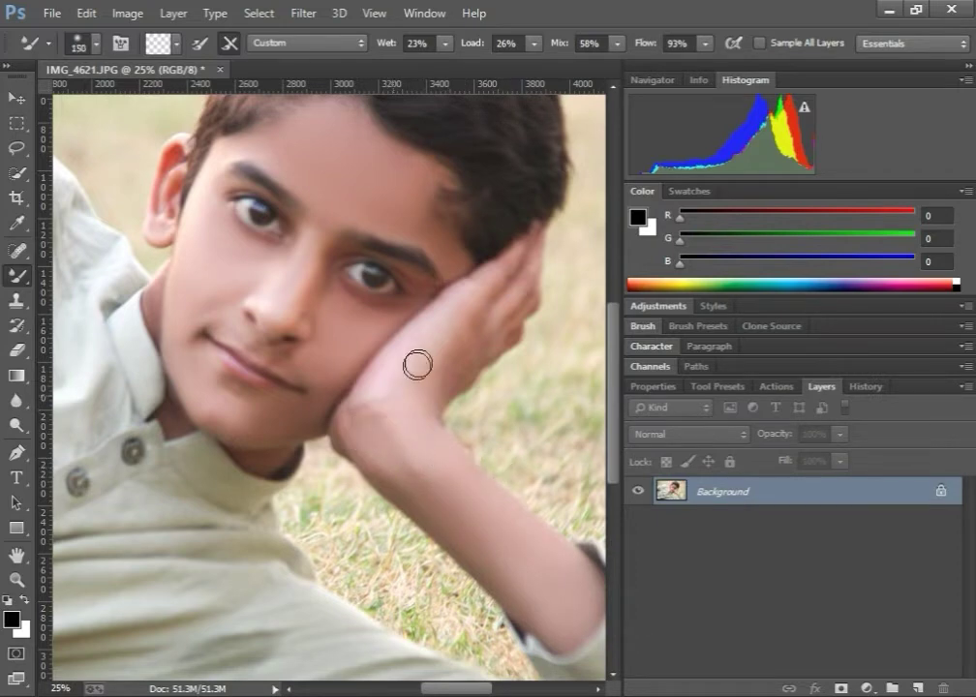
pyautogui.moveTo(363, 431); pyautogui.dragTo(442, 389)
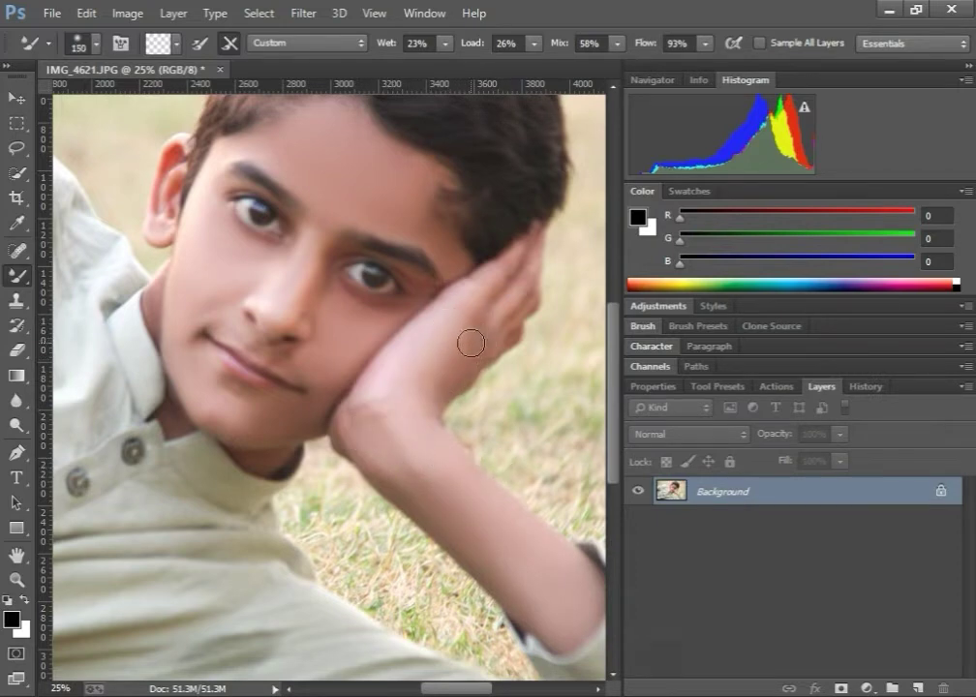
pyautogui.press('[')
pyautogui.press('[')
pyautogui.press('[')
pyautogui.press('[')
pyautogui.moveTo(435, 692); pyautogui.dragTo(382, 691)
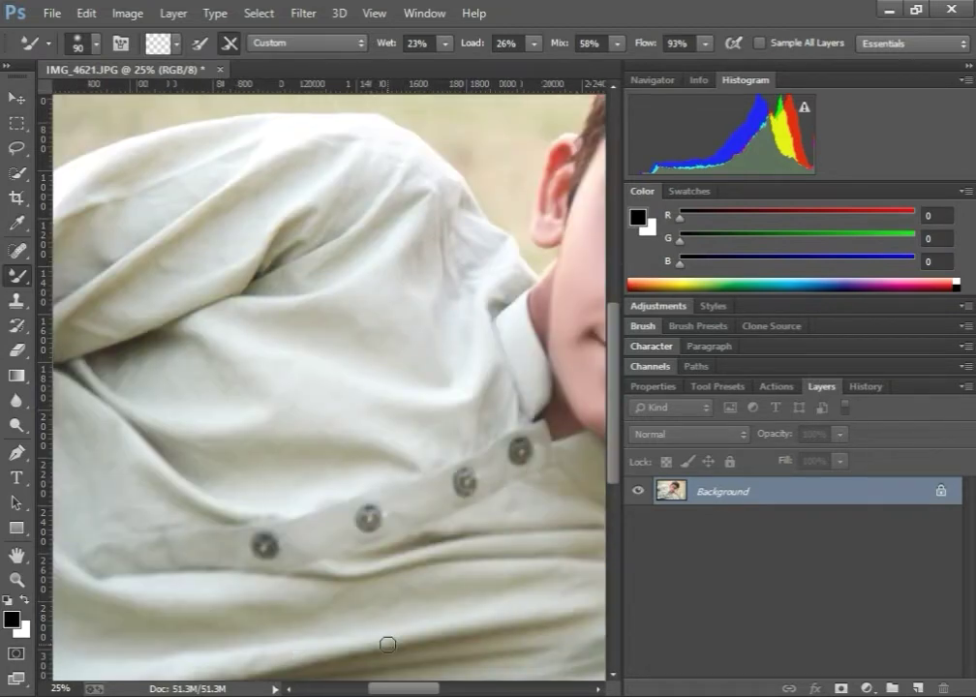
pyautogui.hotkey('ctrl', '-')
pyautogui.hotkey('ctrl', '-')
pyautogui.hotkey('ctrl', '-')
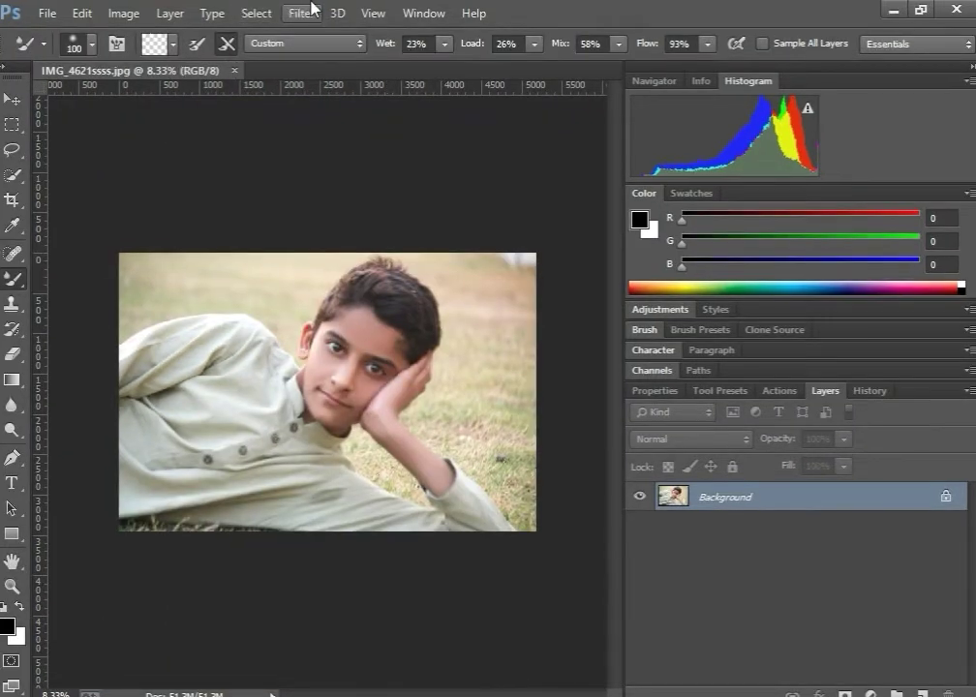
# Step: Reopen the Camera Raw Filter and set Shadows +94, Whites +20 and Blacks -10
pyautogui.click(304, 13)
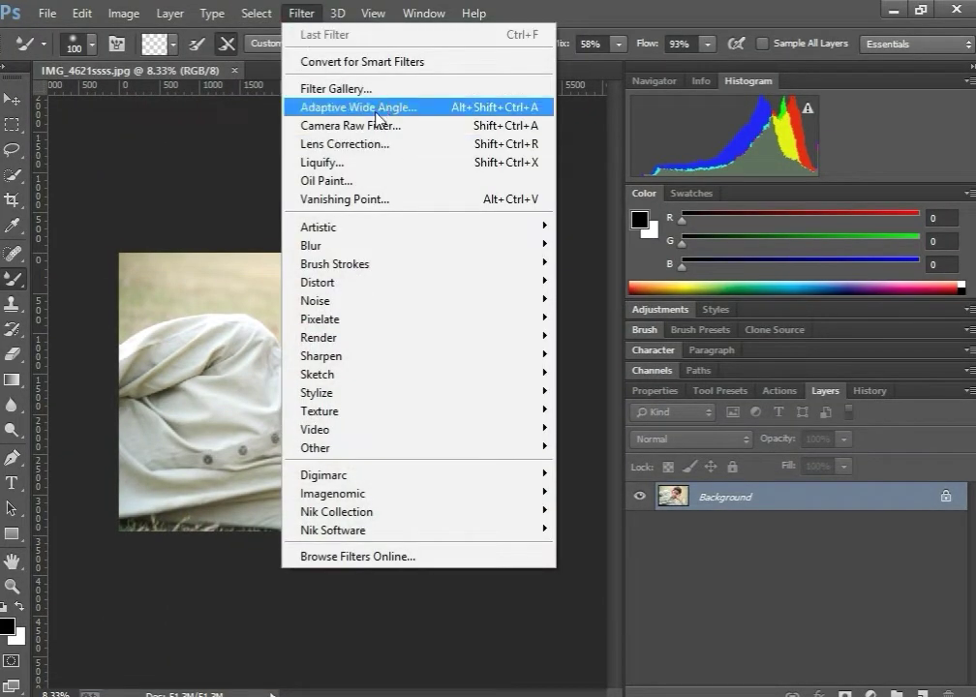
pyautogui.click(365, 128)
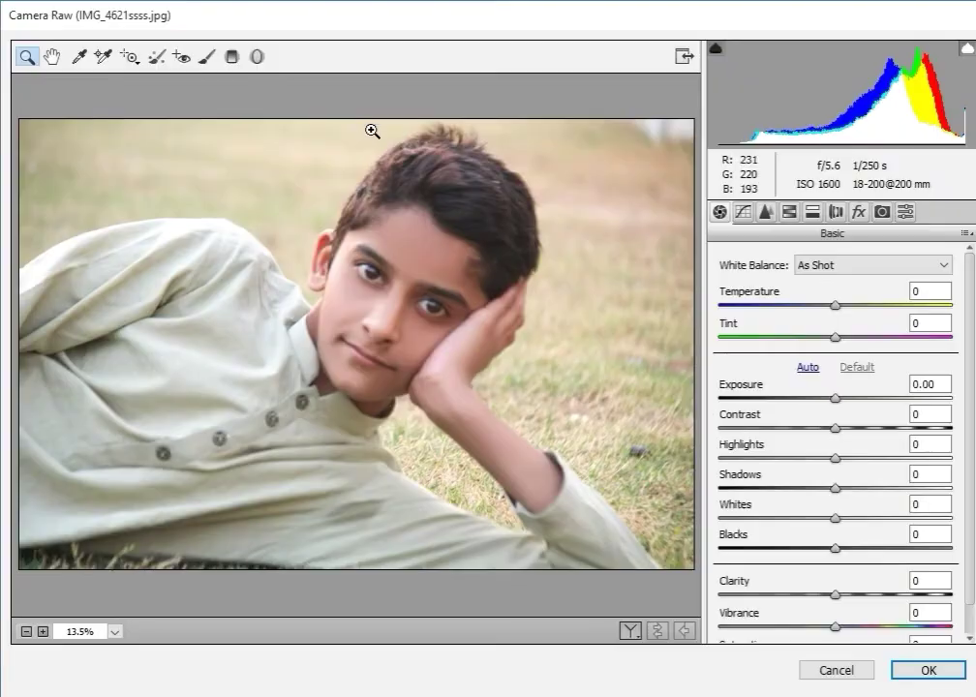
pyautogui.moveTo(884, 489); pyautogui.dragTo(946, 491)
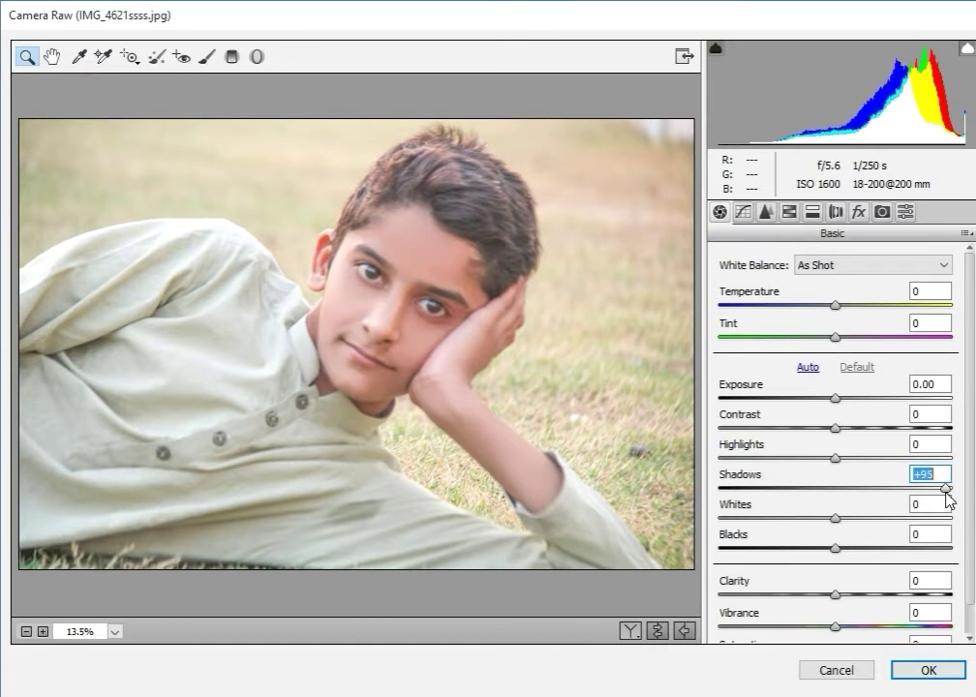
pyautogui.moveTo(946, 497); pyautogui.dragTo(942, 493)
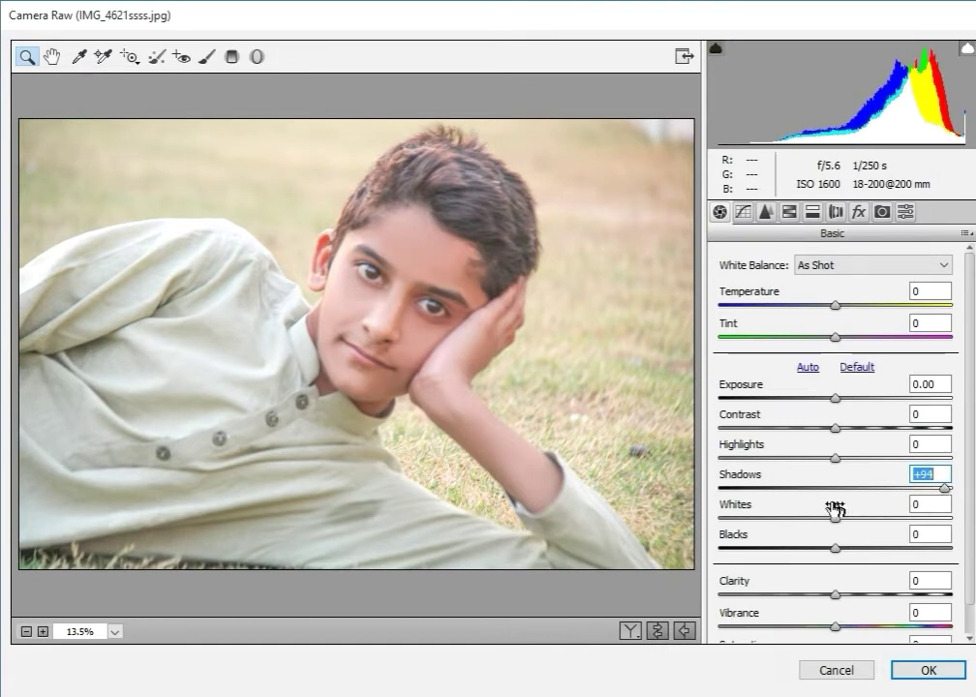
pyautogui.moveTo(834, 513)
pyautogui.mouseDown()
pyautogui.moveTo(862, 524)
pyautogui.moveTo(825, 550)
pyautogui.mouseUp()
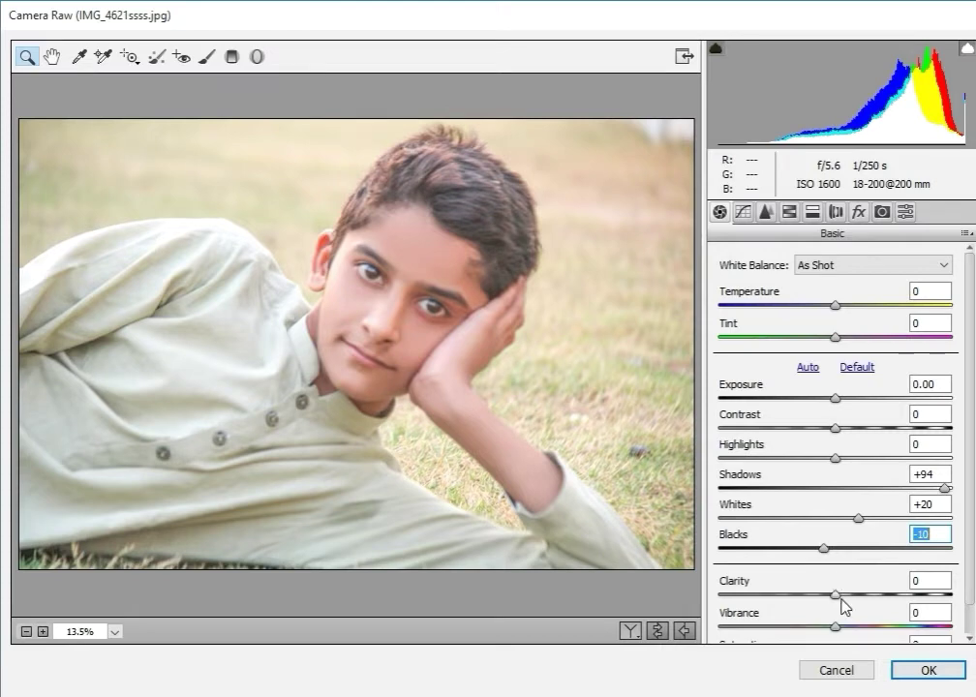
# Step: Set Camera Raw Vibrance to +80 and bring Clarity back to -8
pyautogui.moveTo(841, 600); pyautogui.dragTo(886, 597)
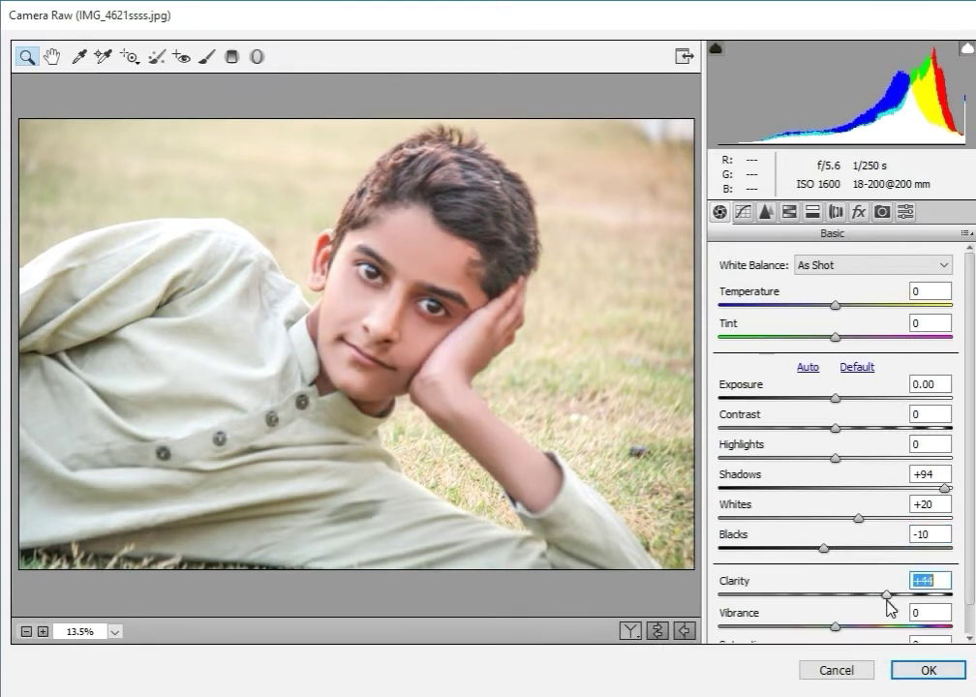
pyautogui.moveTo(842, 627); pyautogui.dragTo(933, 628)
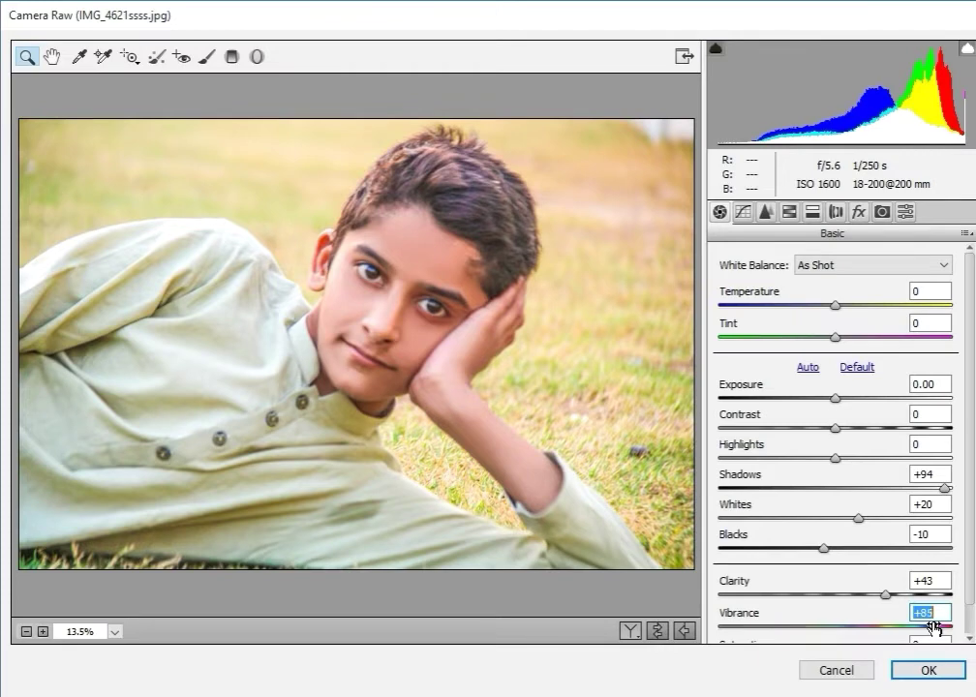
pyautogui.moveTo(933, 628); pyautogui.dragTo(930, 627)
pyautogui.moveTo(887, 588)
pyautogui.mouseDown()
pyautogui.moveTo(784, 579)
pyautogui.moveTo(856, 583)
pyautogui.moveTo(812, 581)
pyautogui.moveTo(830, 582)
pyautogui.mouseUp()
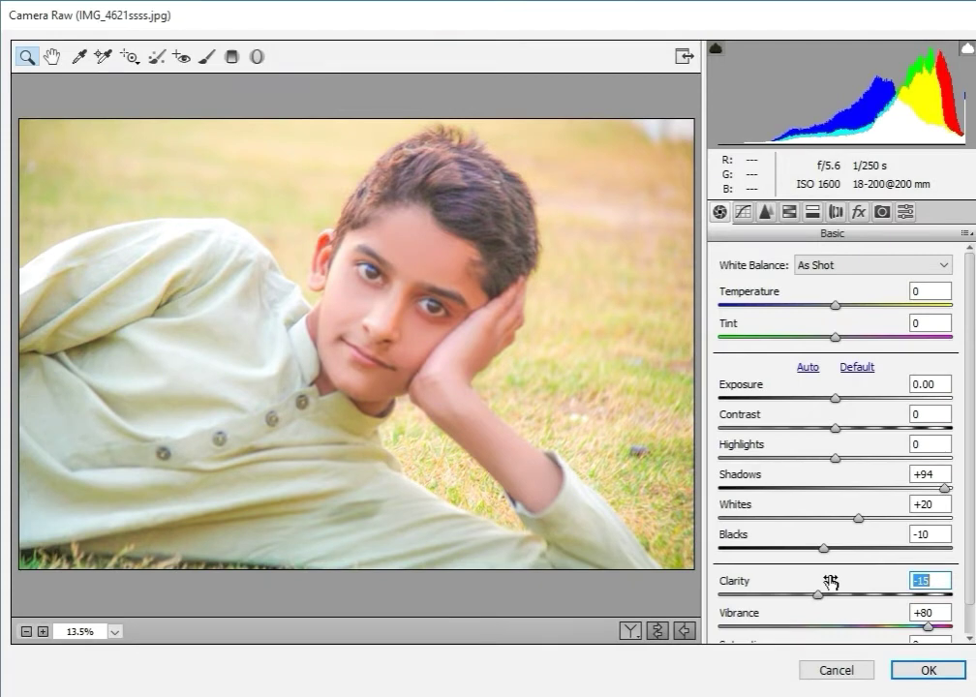
pyautogui.moveTo(830, 582)
pyautogui.mouseDown()
pyautogui.moveTo(846, 597)
pyautogui.moveTo(900, 600)
pyautogui.moveTo(824, 596)
pyautogui.mouseUp()
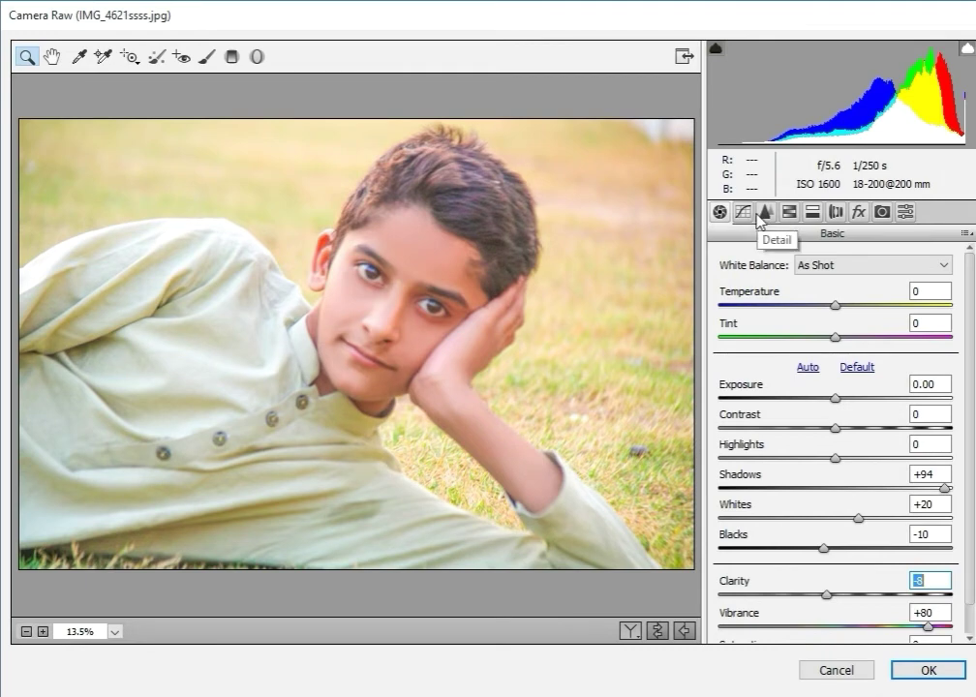
pyautogui.click(762, 213)
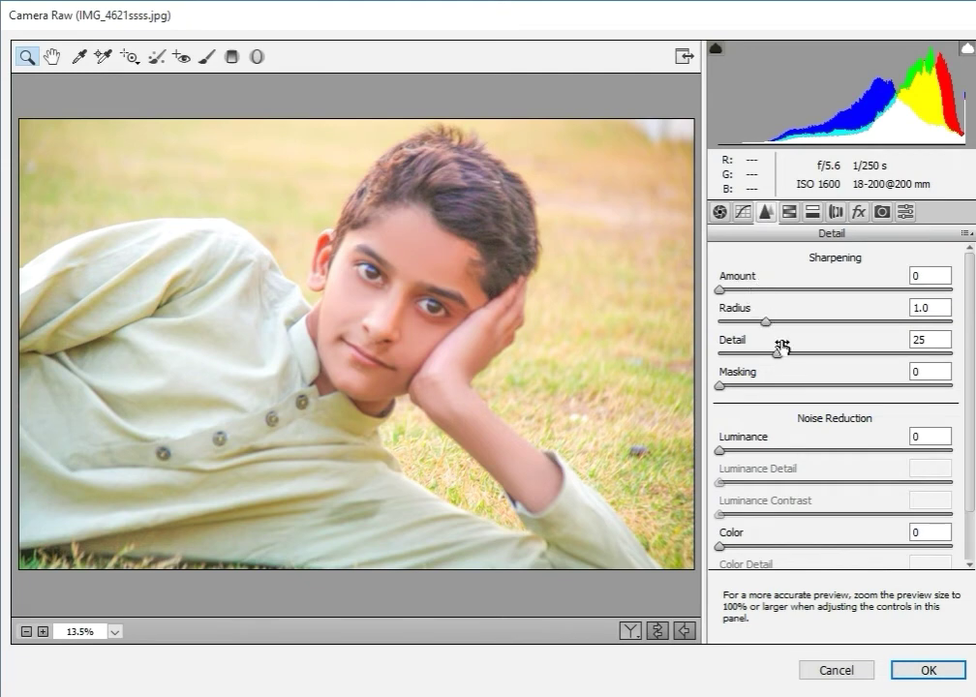
# Step: Set Luminance noise reduction to 37 with Luminance Detail 90
pyautogui.moveTo(769, 446); pyautogui.dragTo(798, 456)
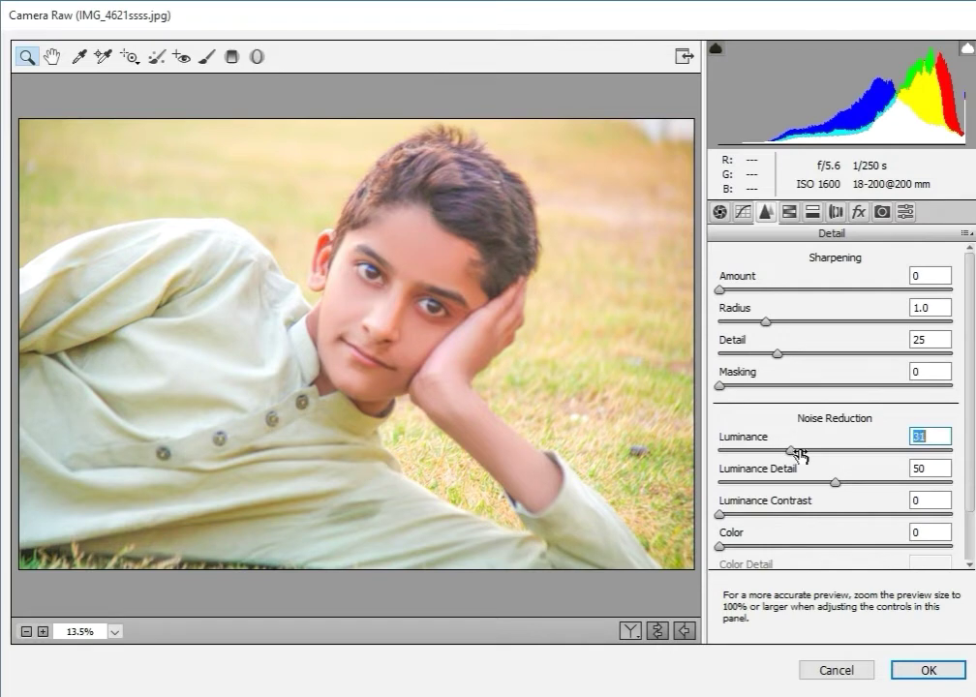
pyautogui.moveTo(798, 455); pyautogui.dragTo(806, 453)
pyautogui.click(925, 482)
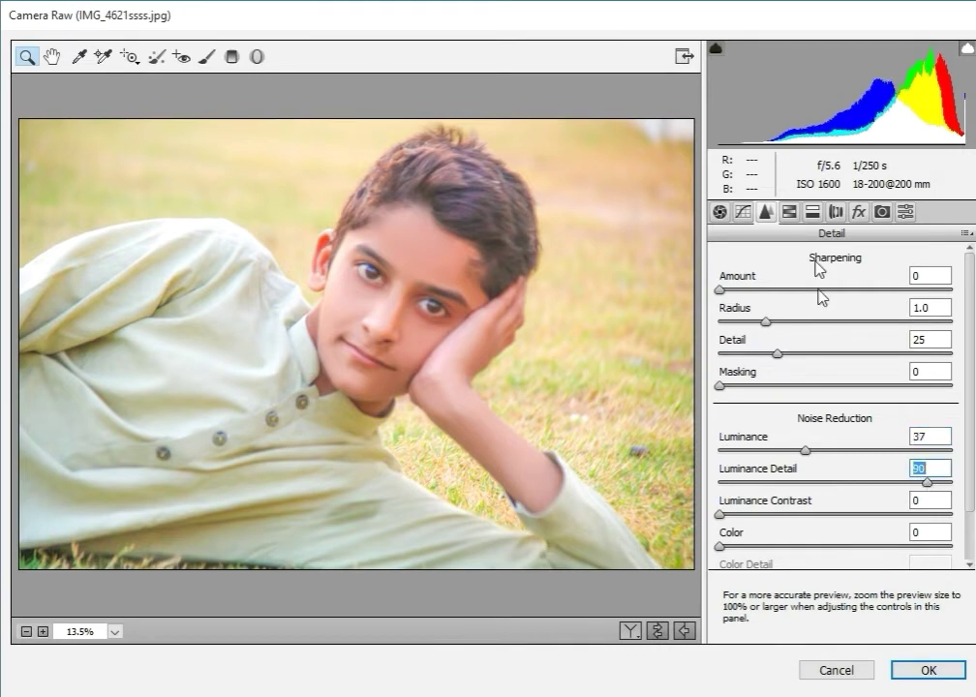
pyautogui.click(812, 211)
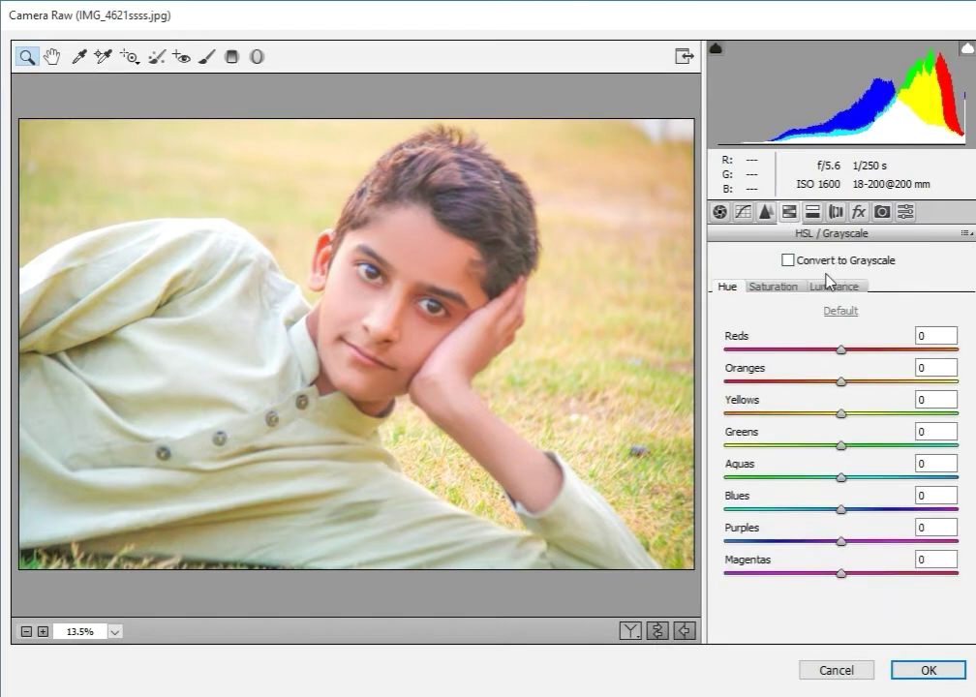
# Step: Set HSL Luminance to Greens -67, Reds +20 and Oranges +25
pyautogui.click(830, 285)
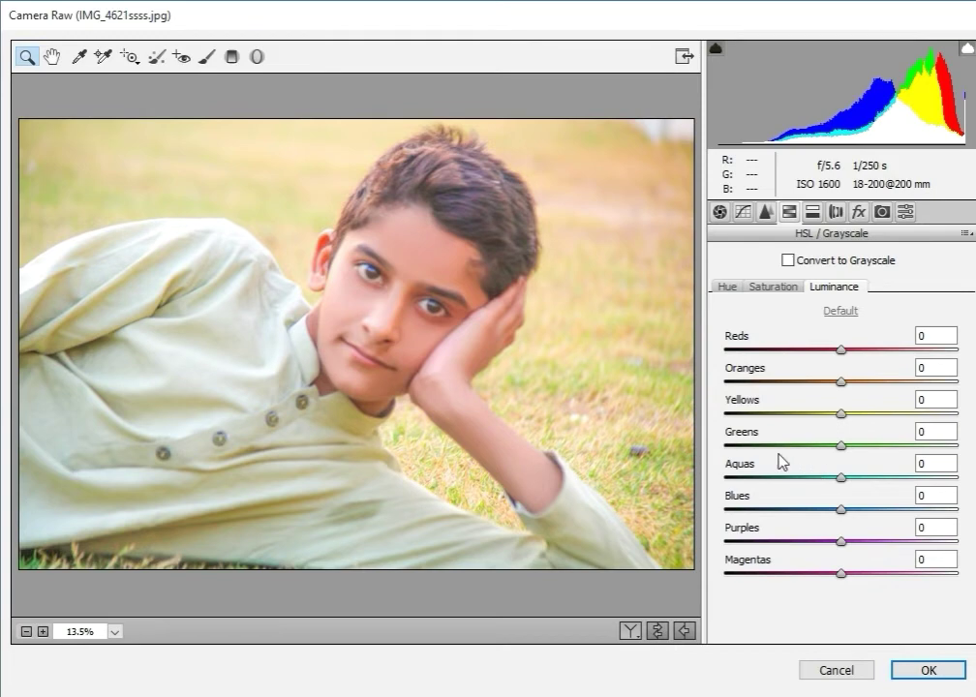
pyautogui.moveTo(800, 445); pyautogui.dragTo(767, 445)
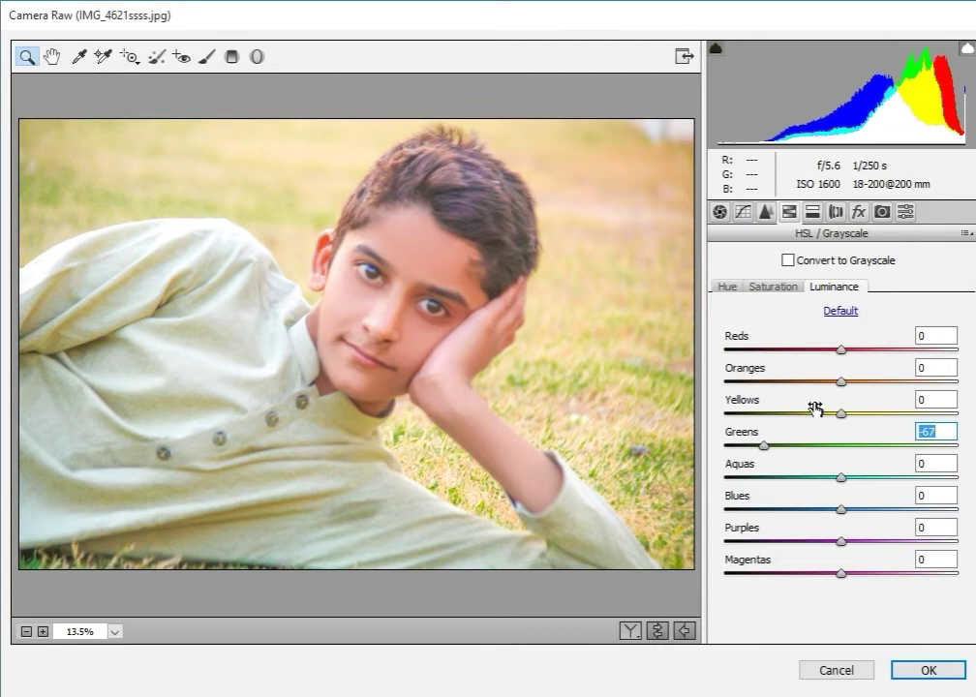
pyautogui.moveTo(861, 381); pyautogui.dragTo(883, 384)
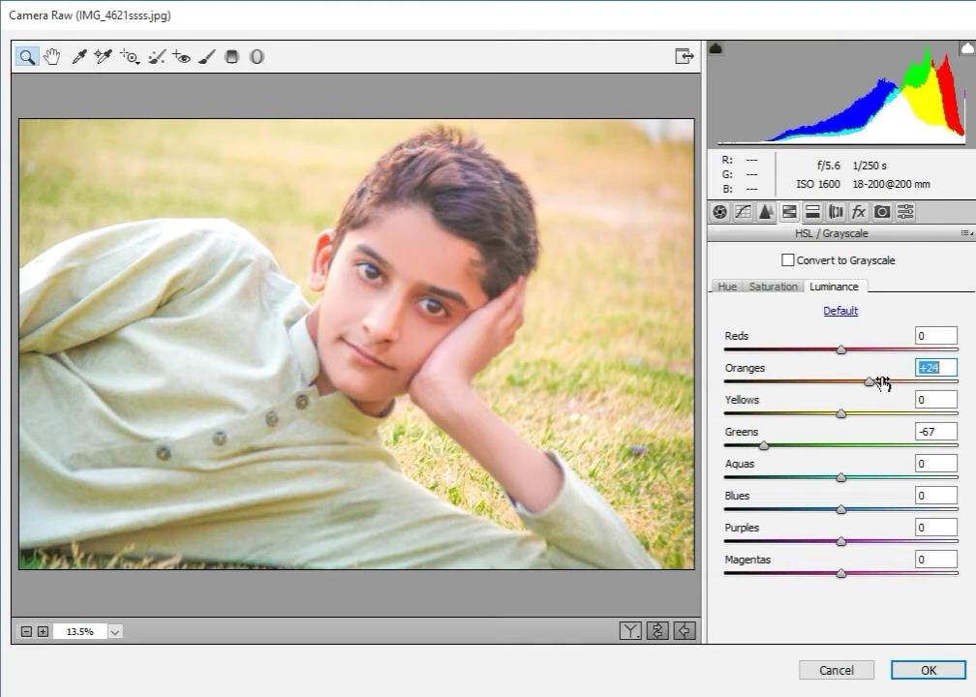
pyautogui.moveTo(883, 384); pyautogui.dragTo(869, 387)
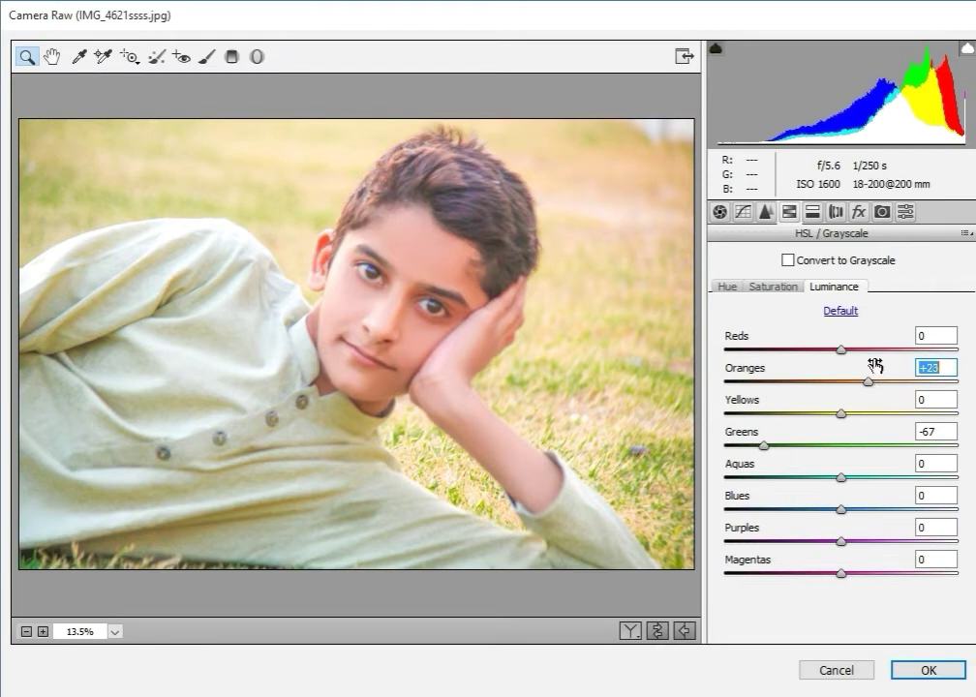
pyautogui.click(866, 350)
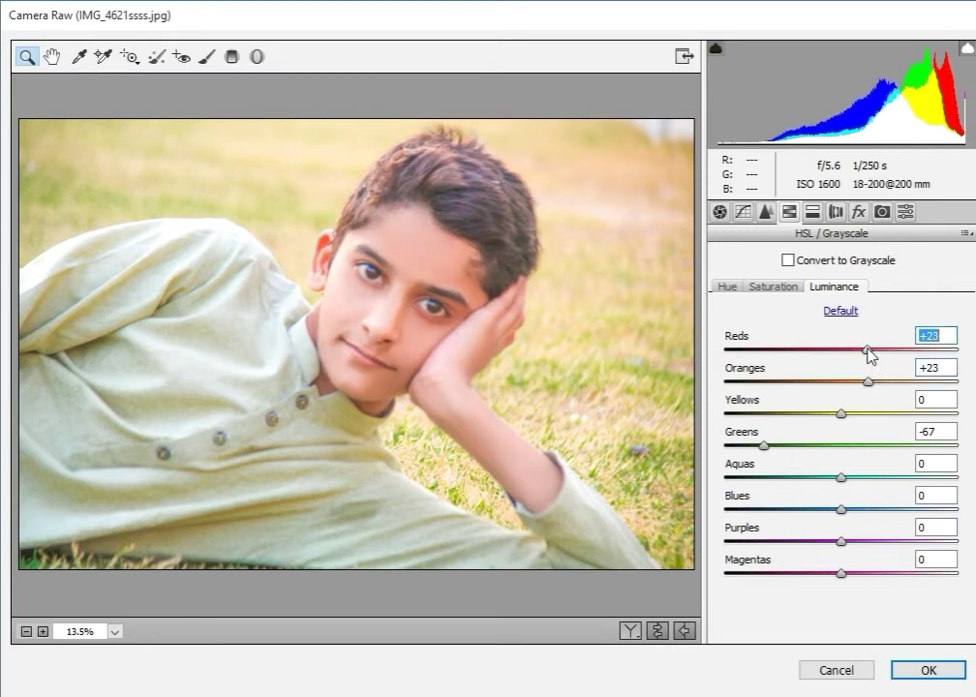
pyautogui.moveTo(868, 354); pyautogui.dragTo(871, 386)
pyautogui.press('Up')
pyautogui.press('Up')
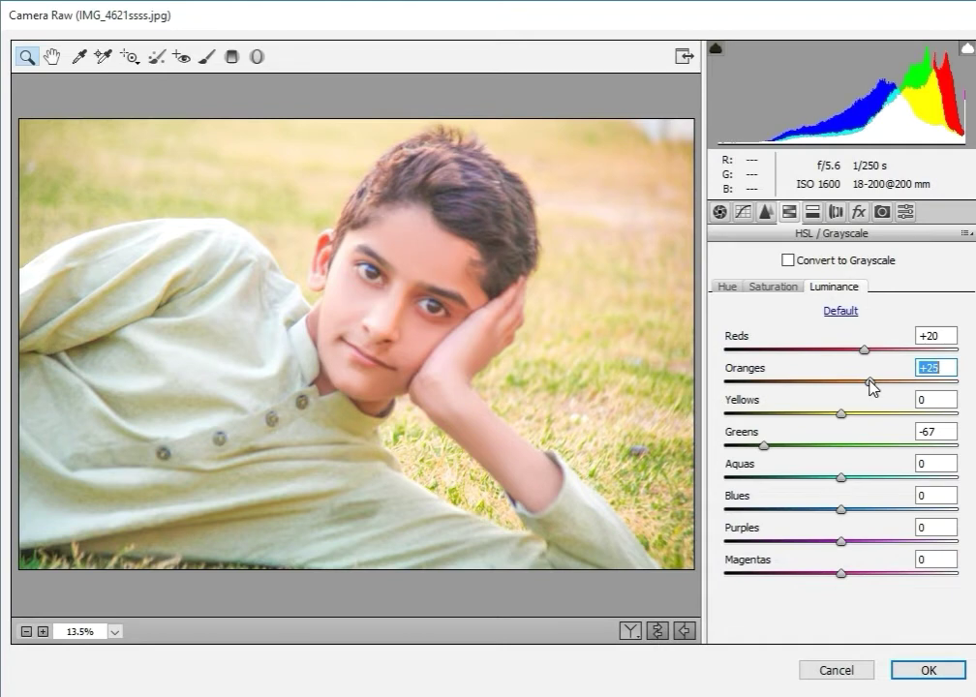
pyautogui.click(773, 288)
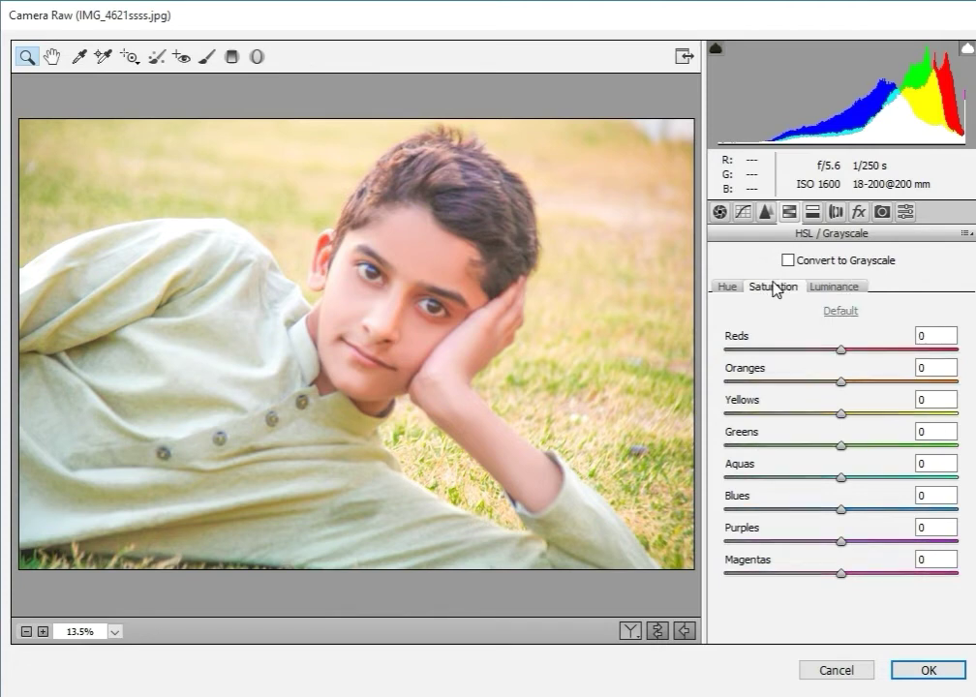
# Step: Set HSL Saturation to Yellows -100, Greens +64, Oranges -28 and Reds +58
pyautogui.click(760, 407)
pyautogui.moveTo(760, 408); pyautogui.dragTo(697, 405)
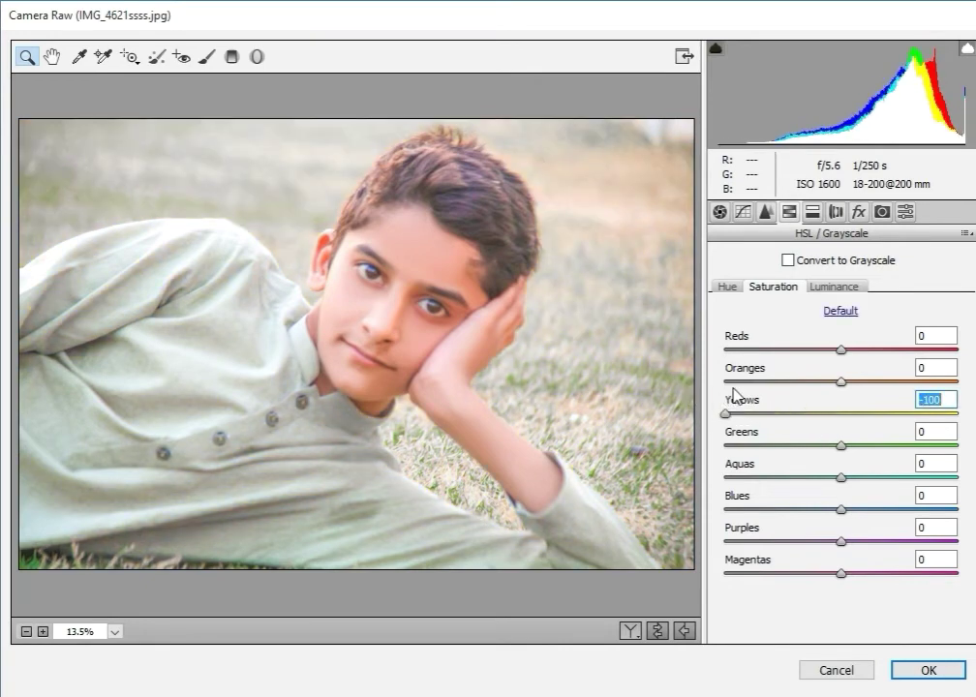
pyautogui.click(915, 445)
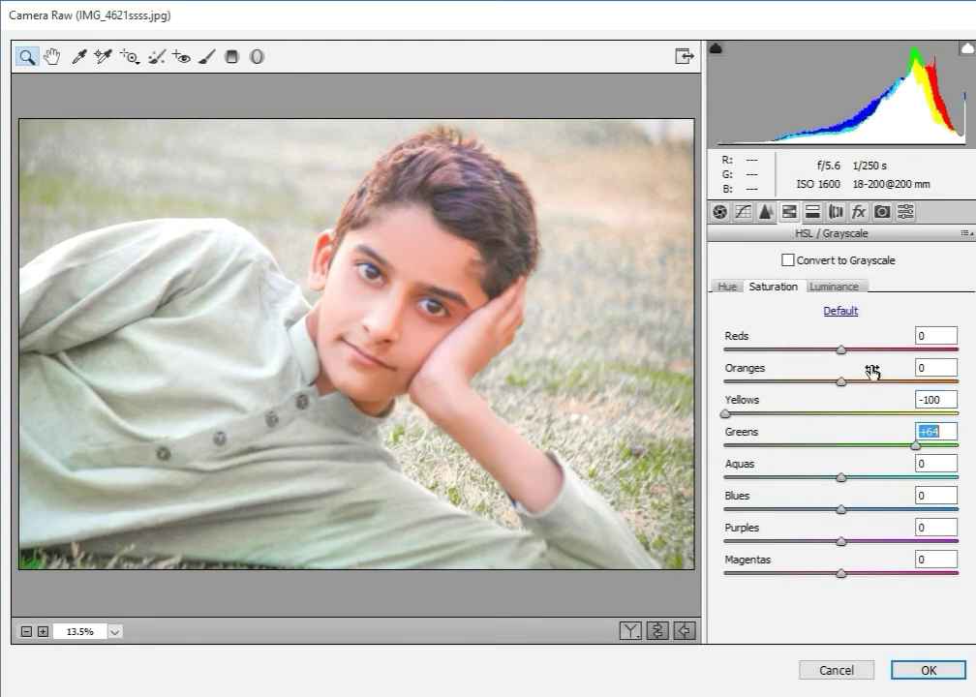
pyautogui.click(804, 381)
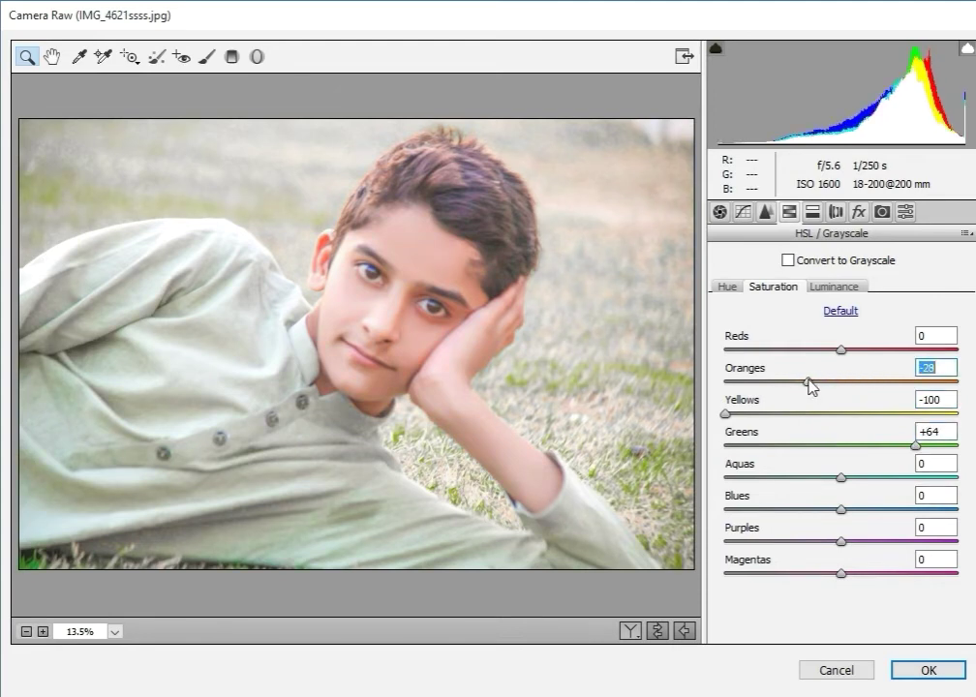
pyautogui.click(808, 381)
pyautogui.moveTo(842, 349)
pyautogui.mouseDown()
pyautogui.moveTo(922, 349)
pyautogui.moveTo(912, 353)
pyautogui.mouseUp()
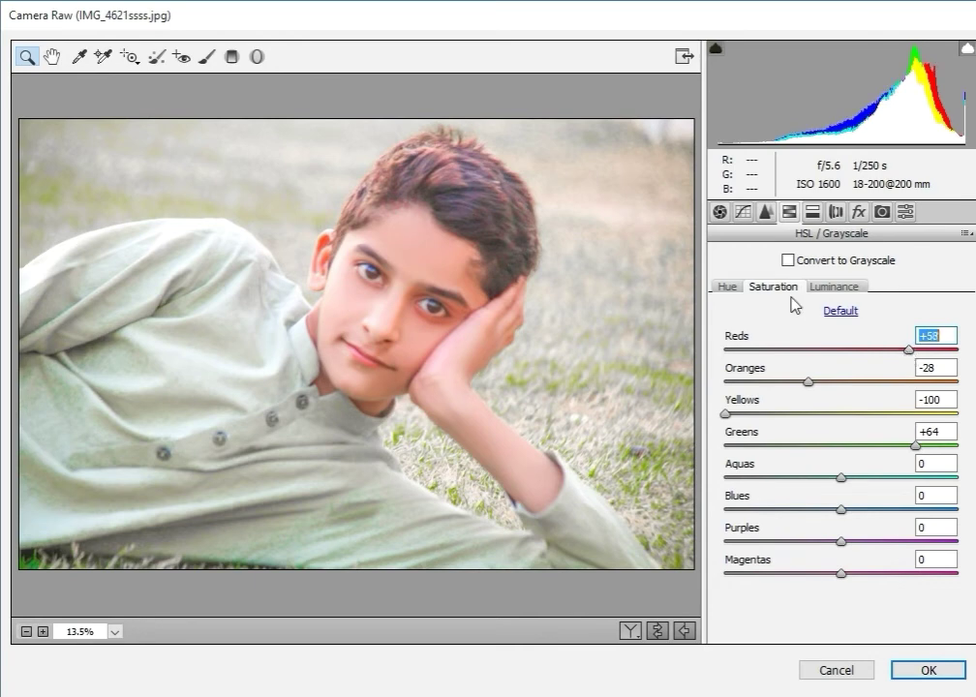
pyautogui.click(726, 287)
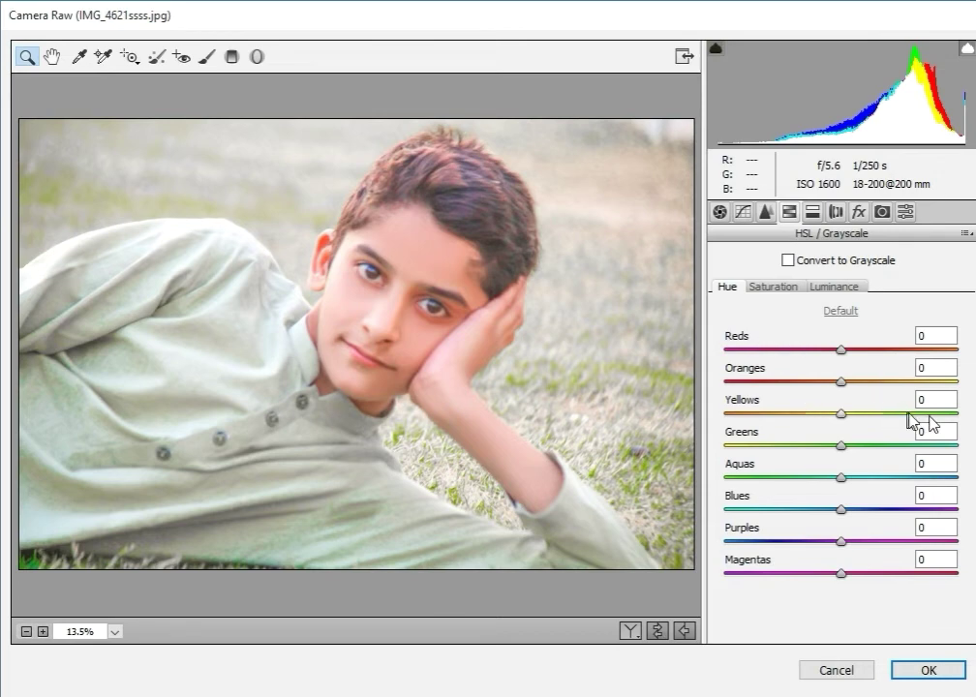
# Step: Set the HSL Hue sliders to Yellows +100 and Greens +41
pyautogui.moveTo(929, 416); pyautogui.dragTo(954, 416)
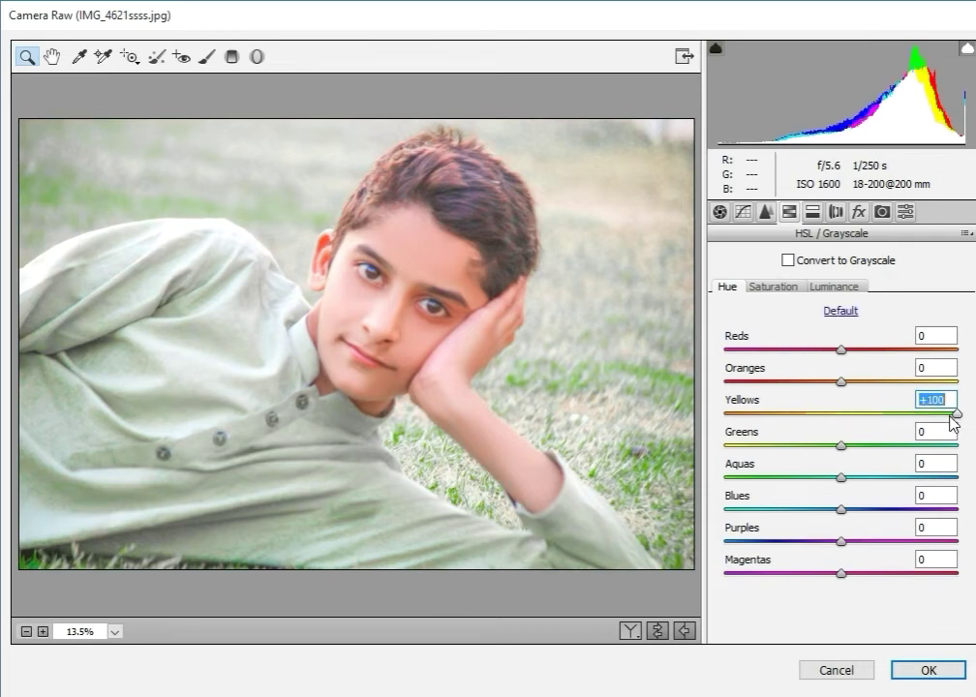
pyautogui.click(874, 445)
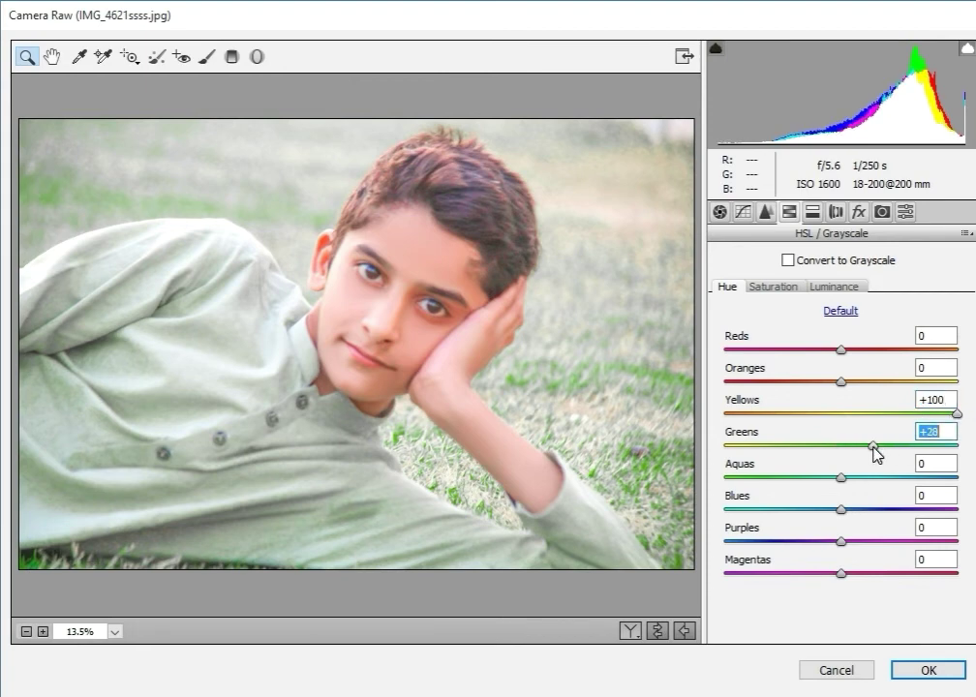
pyautogui.moveTo(874, 446); pyautogui.dragTo(893, 453)
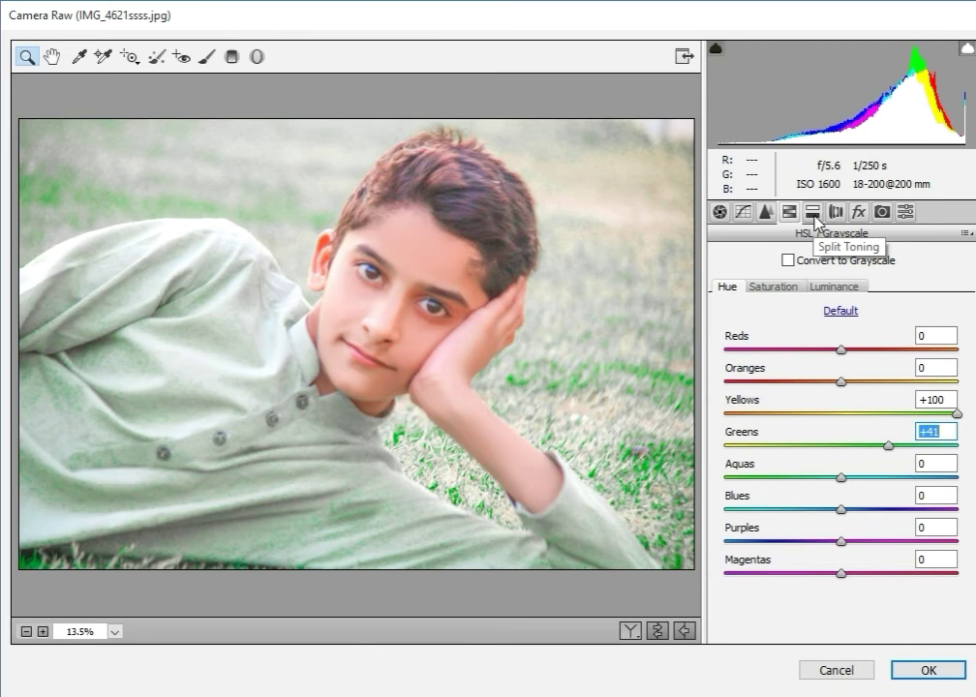
# Step: Add a post-crop vignette with Amount -34, Midpoint 73 and Feather 83
pyautogui.click(813, 213)
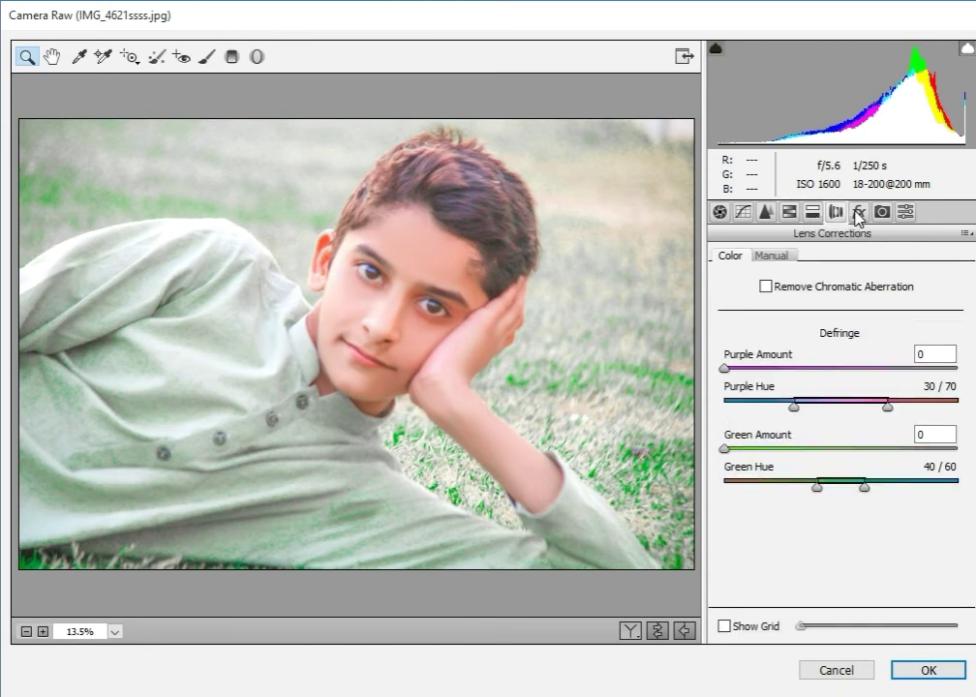
pyautogui.click(858, 213)
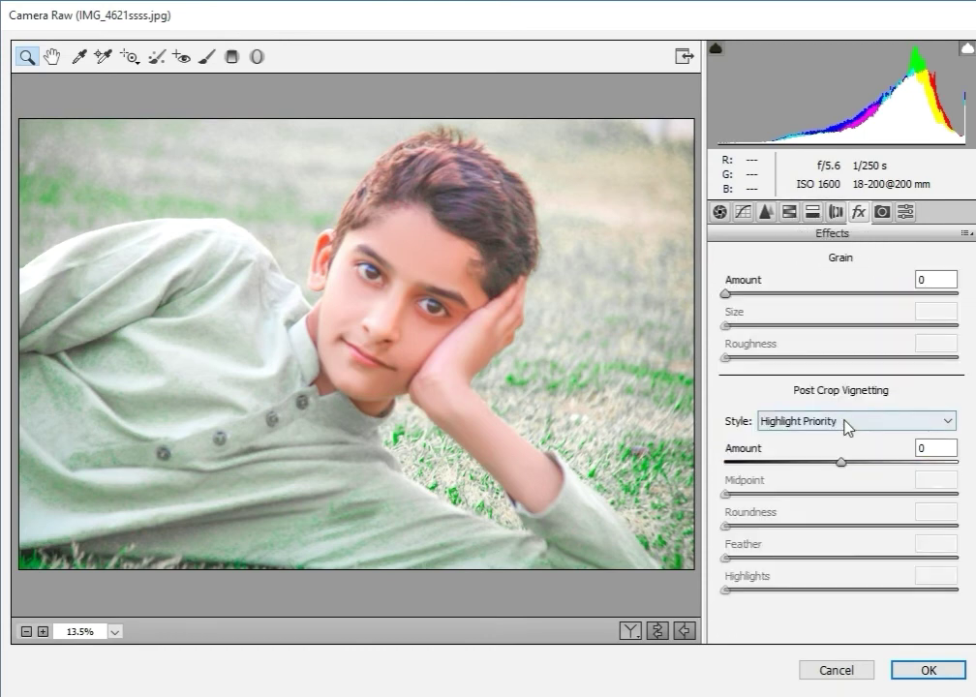
pyautogui.click(814, 462)
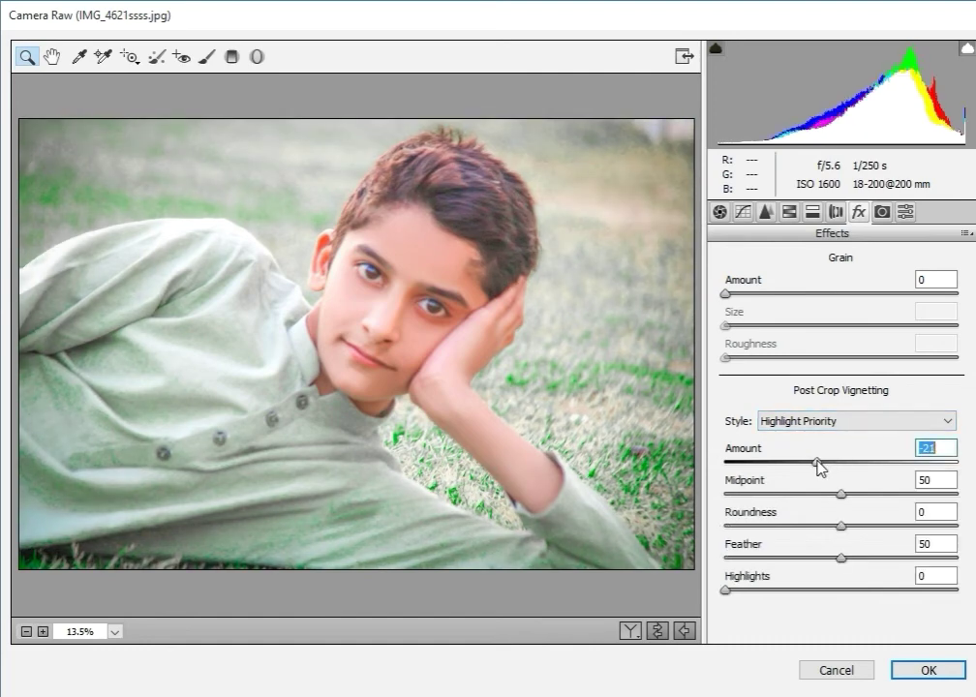
pyautogui.moveTo(815, 463); pyautogui.dragTo(820, 466)
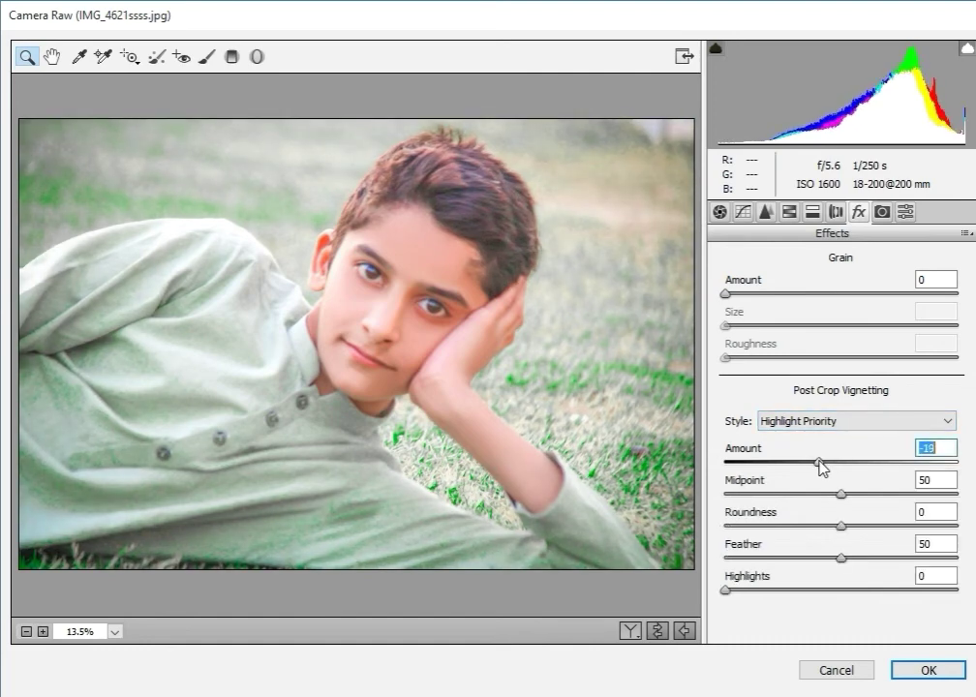
pyautogui.moveTo(821, 468); pyautogui.dragTo(823, 467)
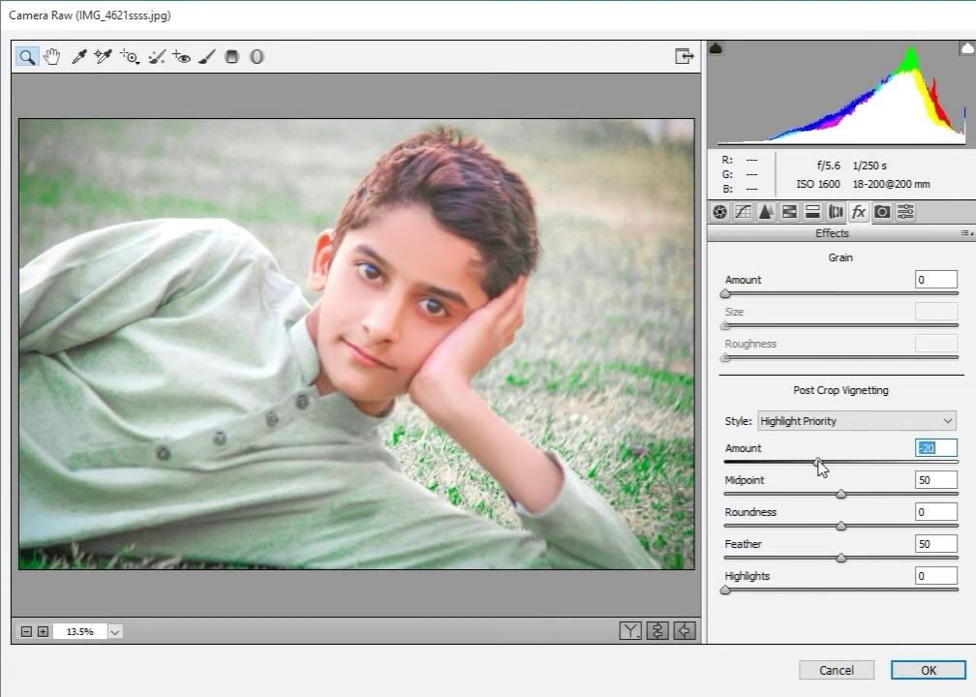
pyautogui.click(927, 559)
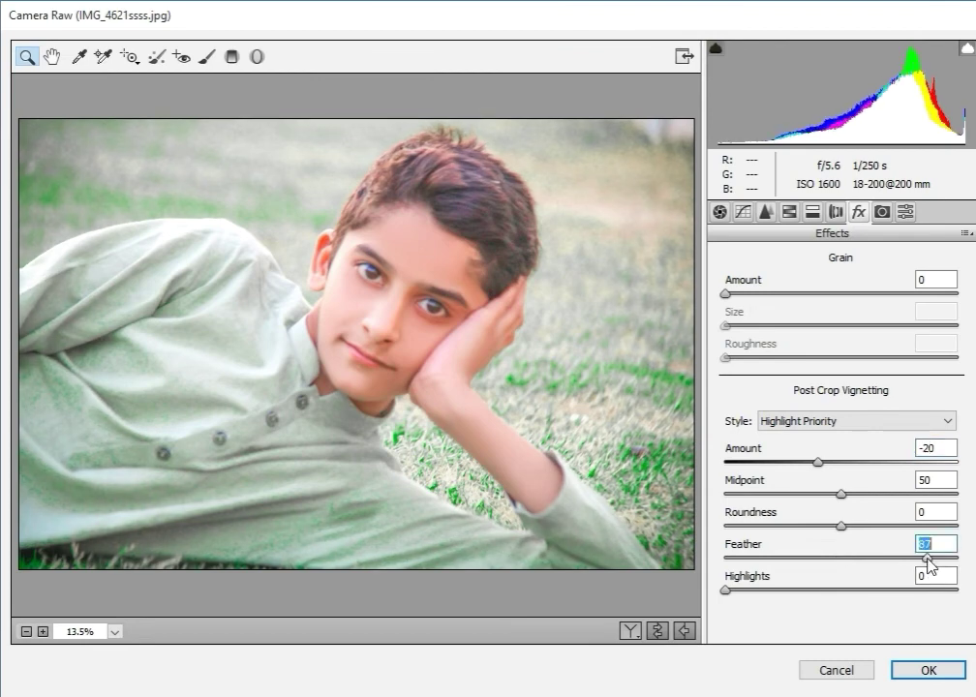
pyautogui.moveTo(925, 560); pyautogui.dragTo(920, 561)
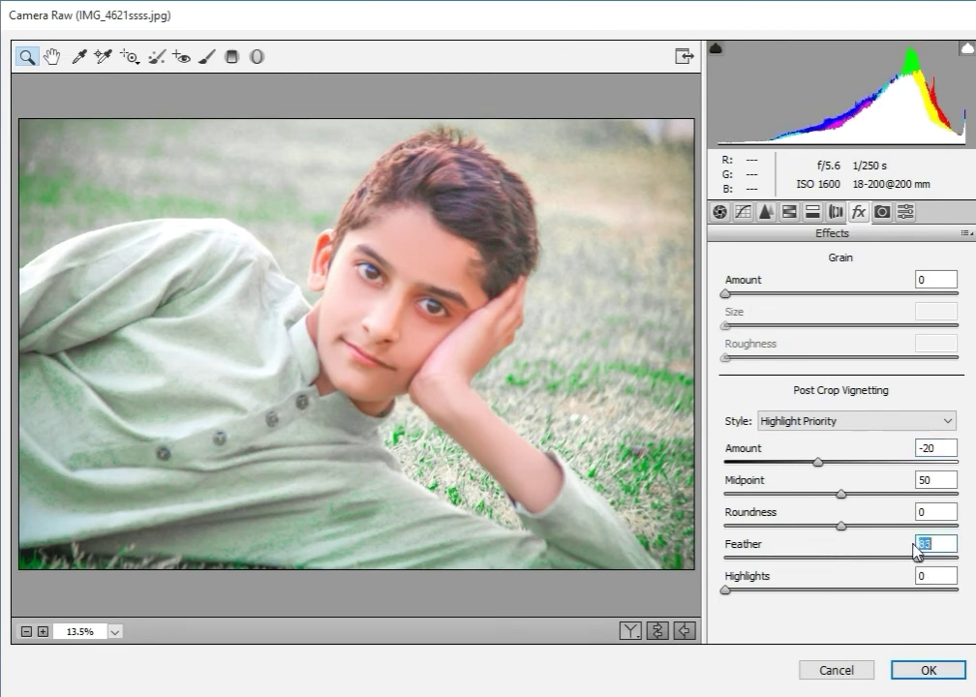
pyautogui.click(878, 495)
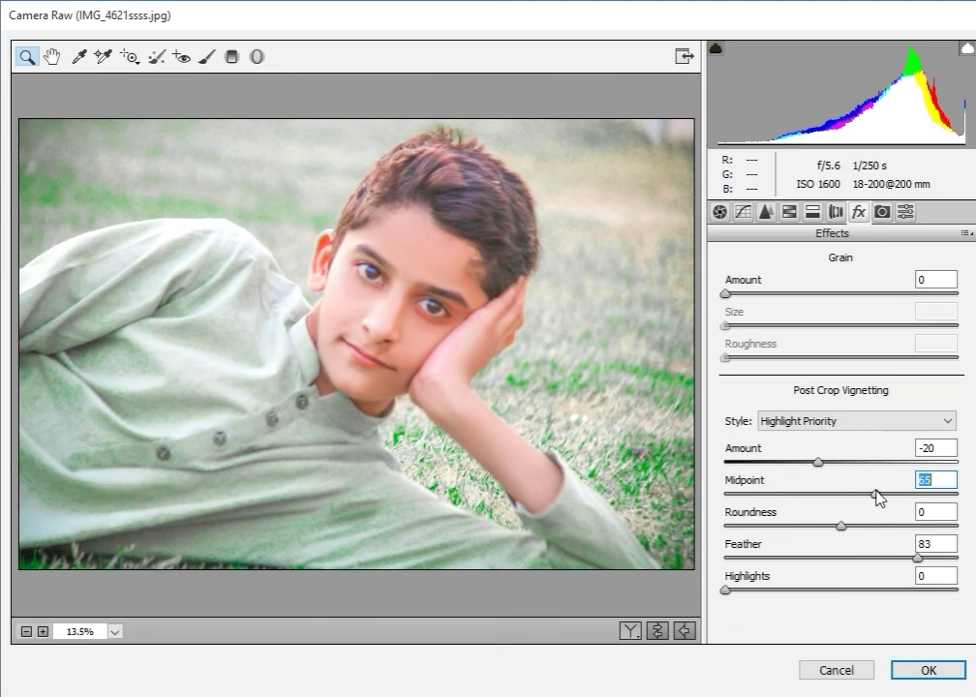
pyautogui.moveTo(884, 497); pyautogui.dragTo(896, 500)
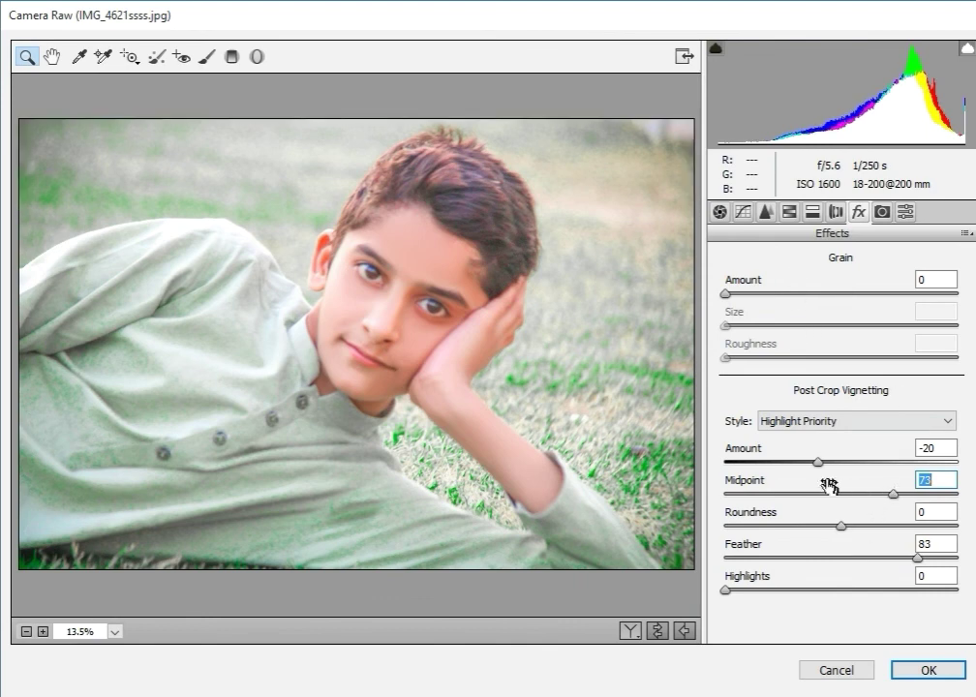
pyautogui.moveTo(818, 462)
pyautogui.mouseDown()
pyautogui.moveTo(809, 461)
pyautogui.moveTo(856, 463)
pyautogui.moveTo(801, 464)
pyautogui.mouseUp()
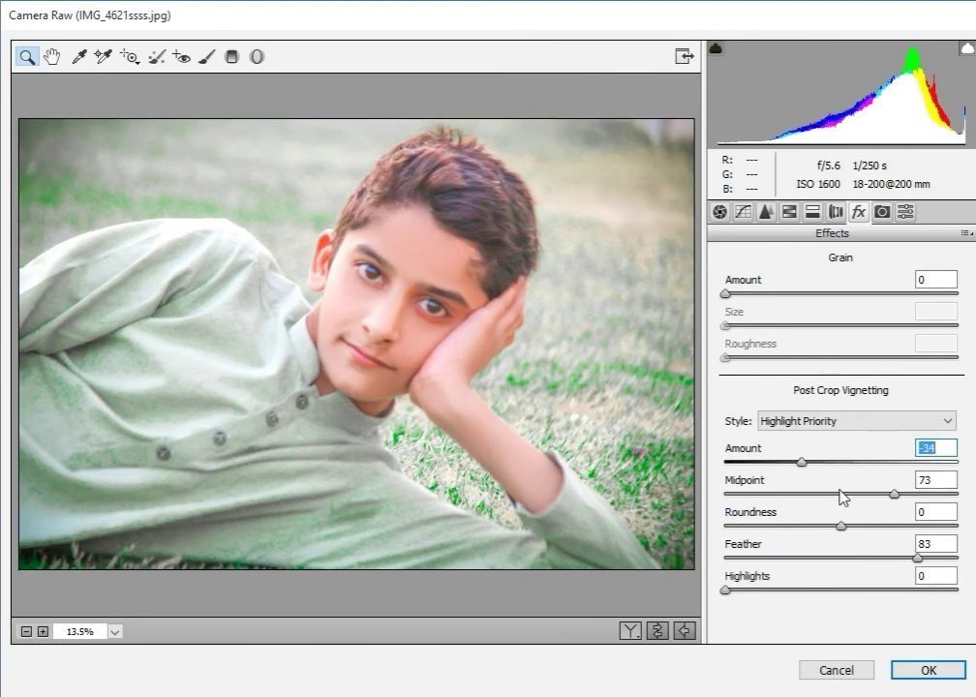
# Step: Lower Greens saturation to -99 and apply the Camera Raw edits to the image
pyautogui.click(792, 212)
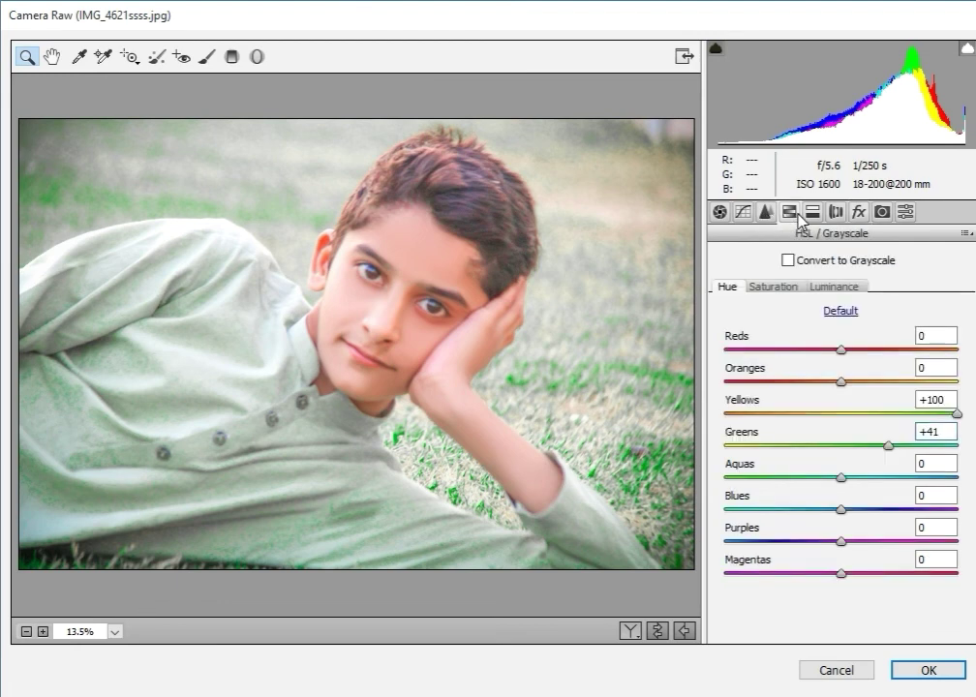
pyautogui.click(782, 285)
pyautogui.moveTo(828, 445); pyautogui.dragTo(721, 446)
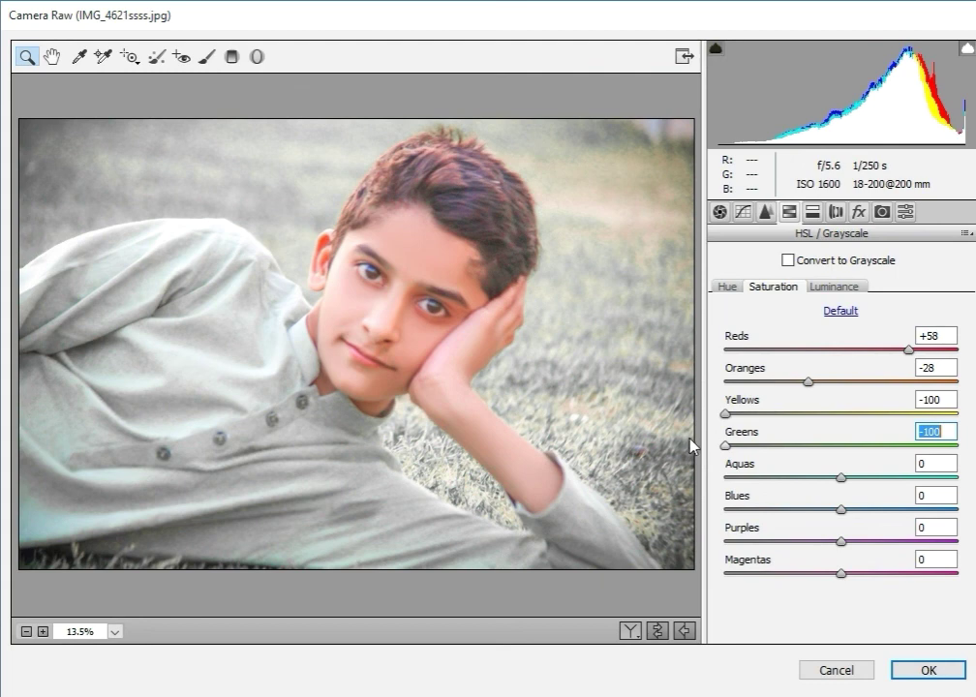
pyautogui.moveTo(787, 448)
pyautogui.mouseDown()
pyautogui.moveTo(937, 453)
pyautogui.moveTo(739, 433)
pyautogui.mouseUp()
pyautogui.click(928, 670)
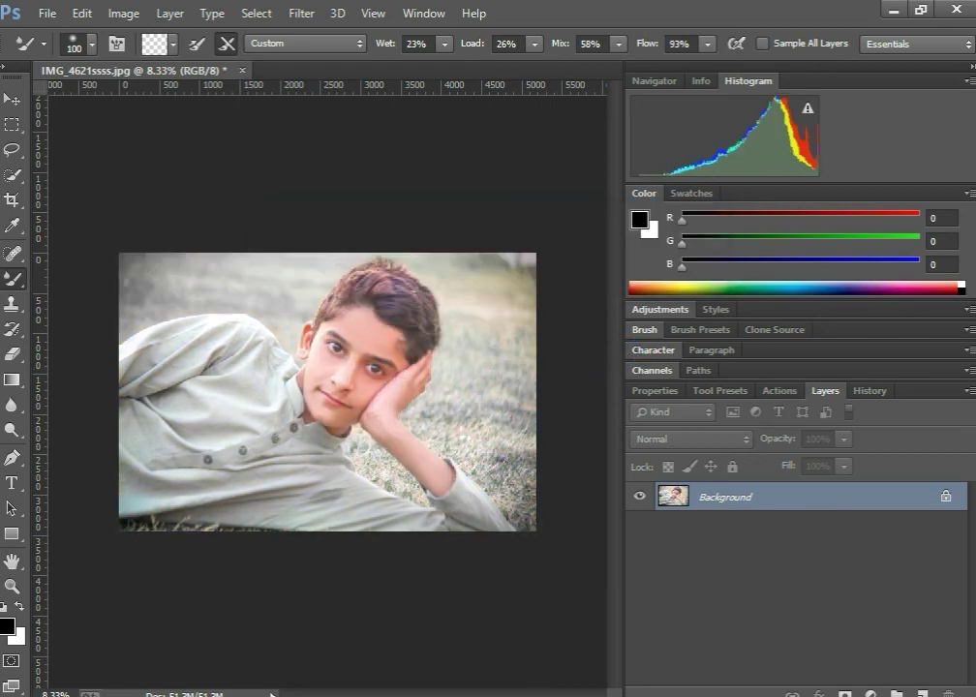
# Step: Quit Photoshop, bringing up the save-changes prompt for IMG_4621ssss.jpg
pyautogui.click(956, 9)
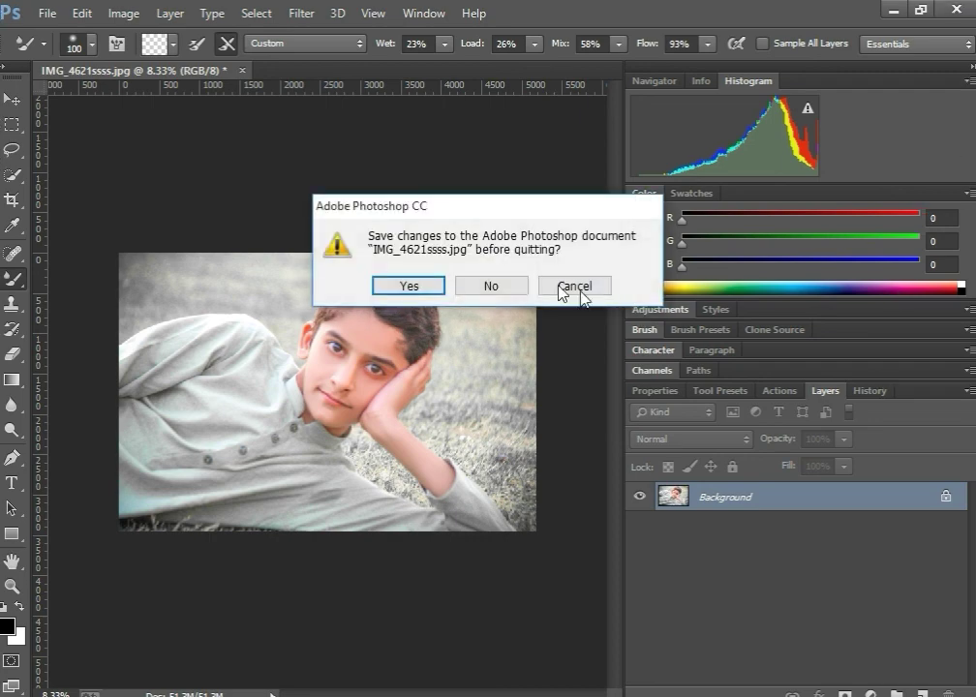